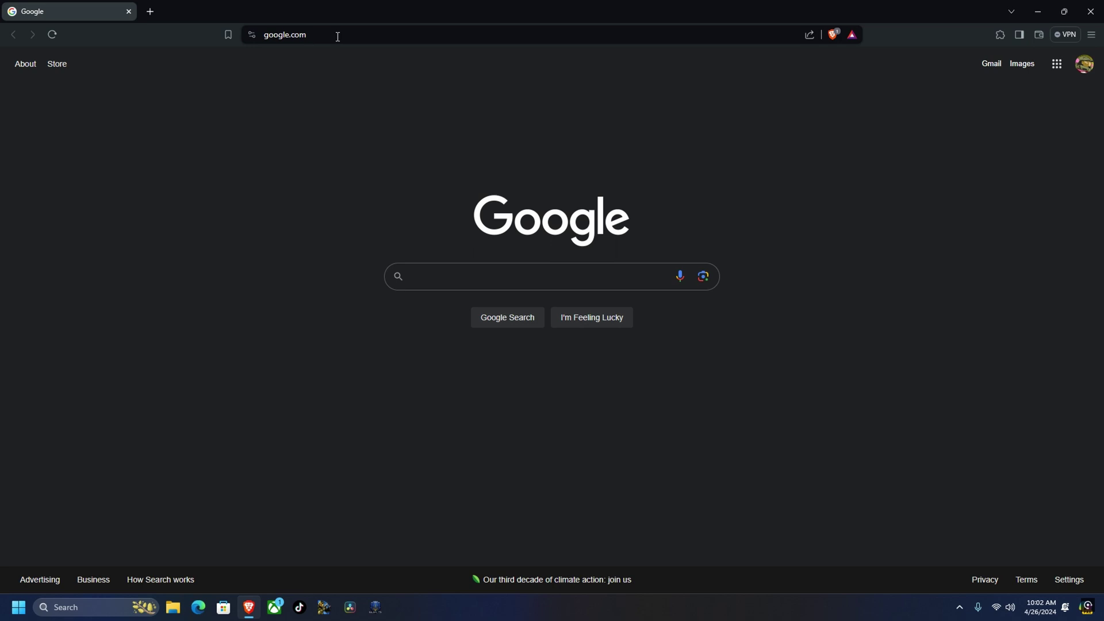
Open the Halo 2 PC home page at halo2pc.com.
click(338, 36)
text(halo)
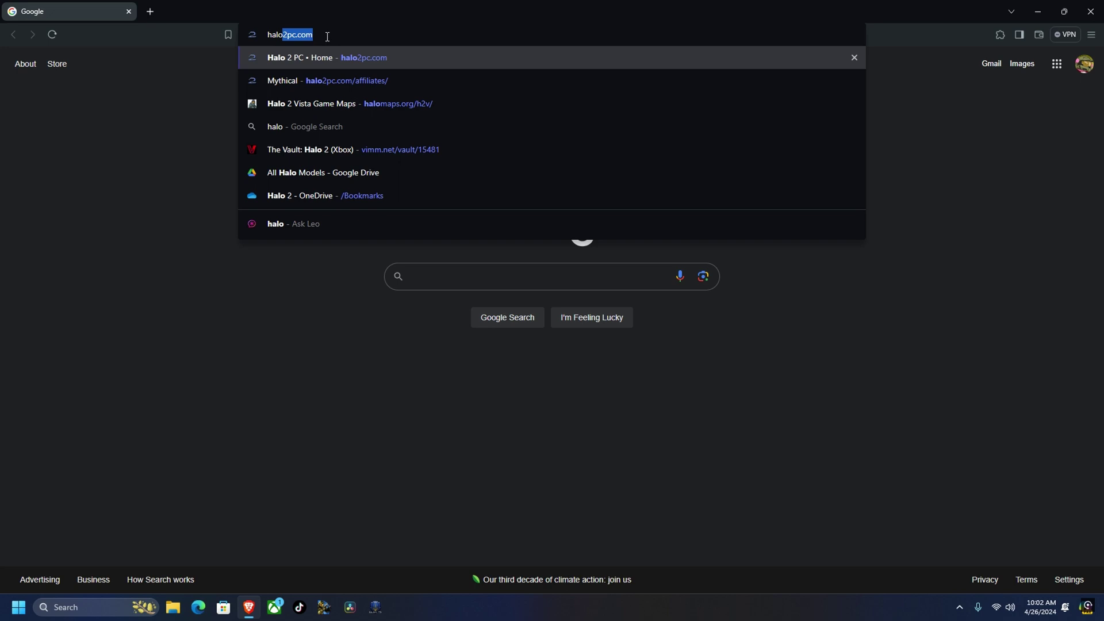
click(417, 58)
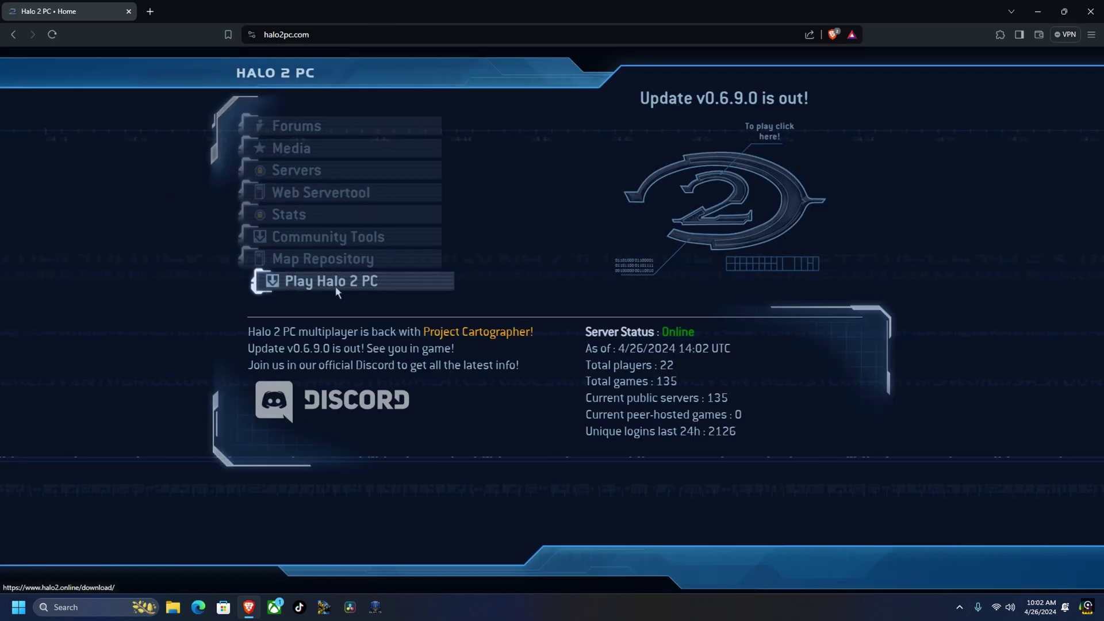
Go to the Play Halo 2 PC download page, follow its Cartographer mod installer link and download h2pc_installer_2.1.zip.
click(395, 283)
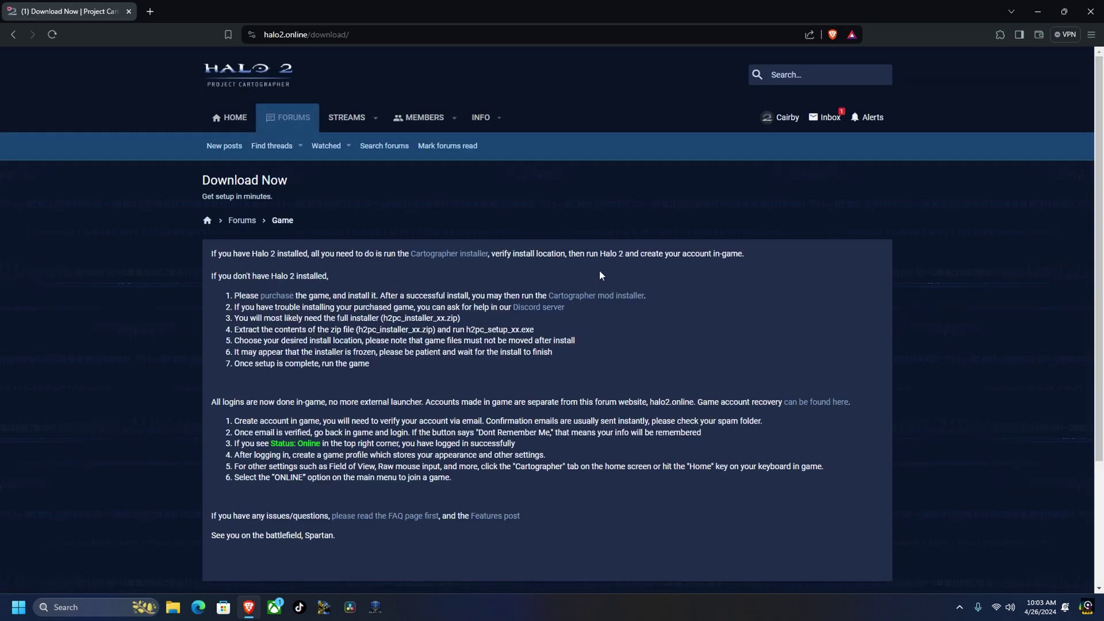
click(631, 300)
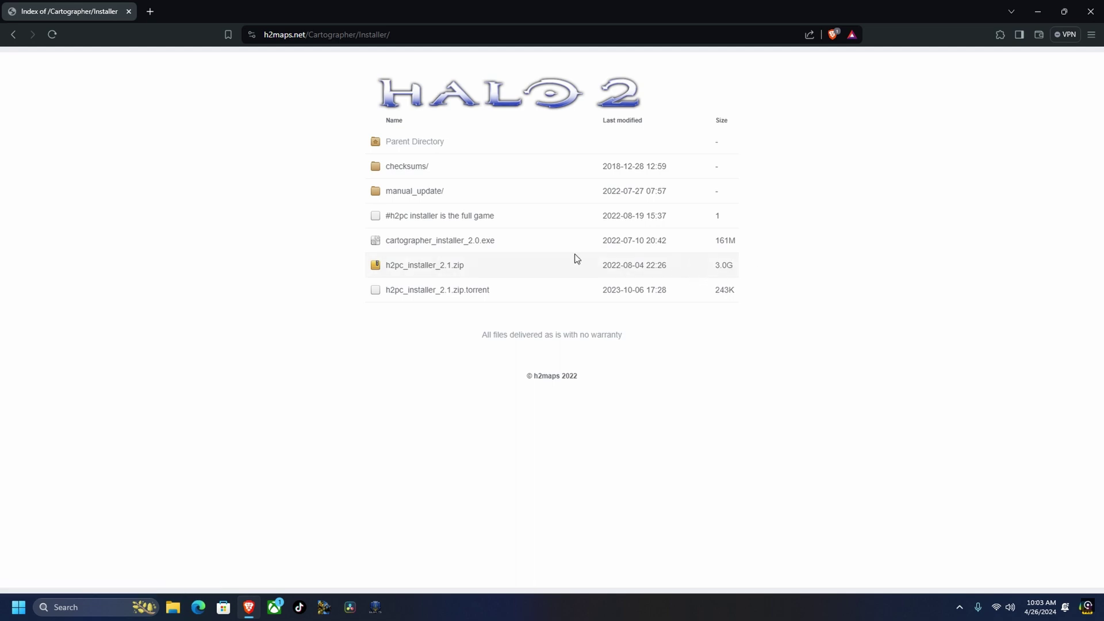
click(522, 270)
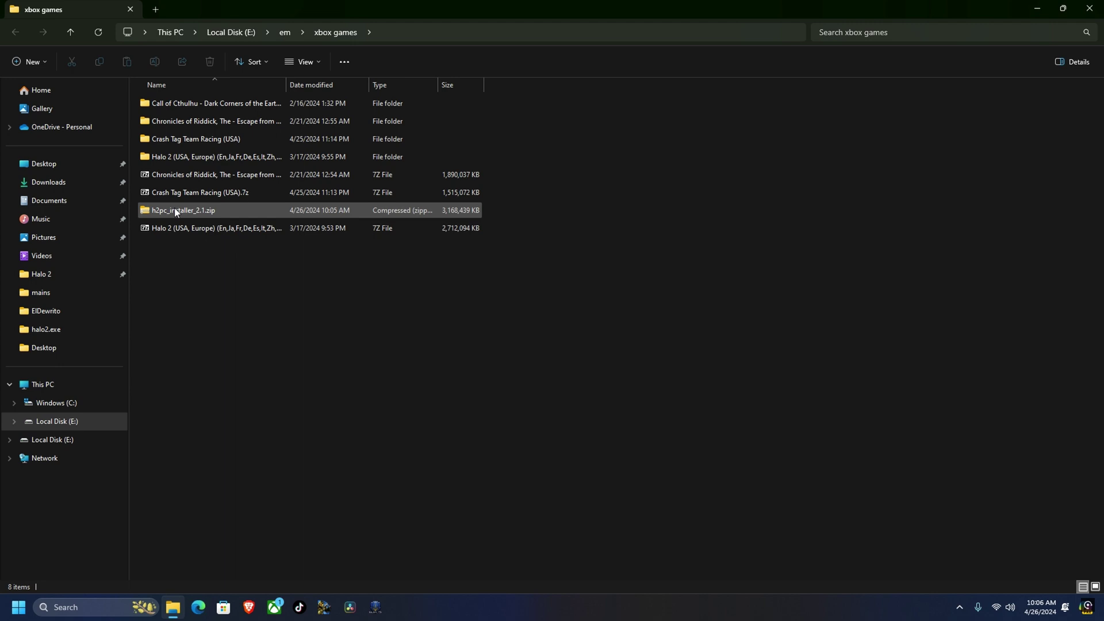
In File Explorer, extract h2pc_installer_2.1.zip with 7-Zip into its own folder, h2pc_installer_2.1, inside xbox games.
right_click(247, 213)
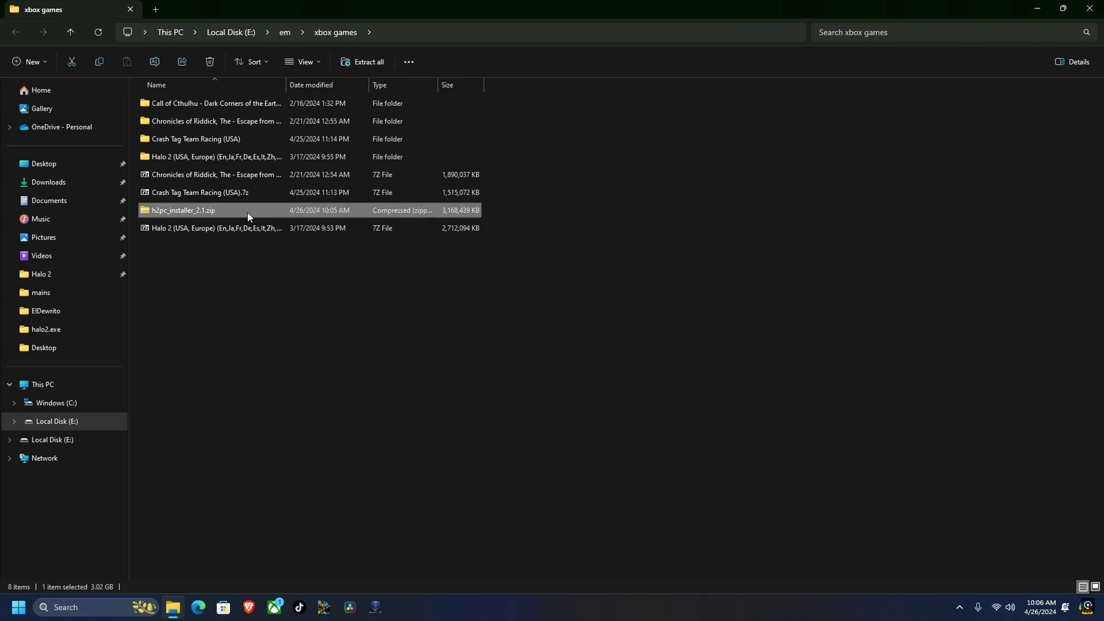
mouse_move(331, 301)
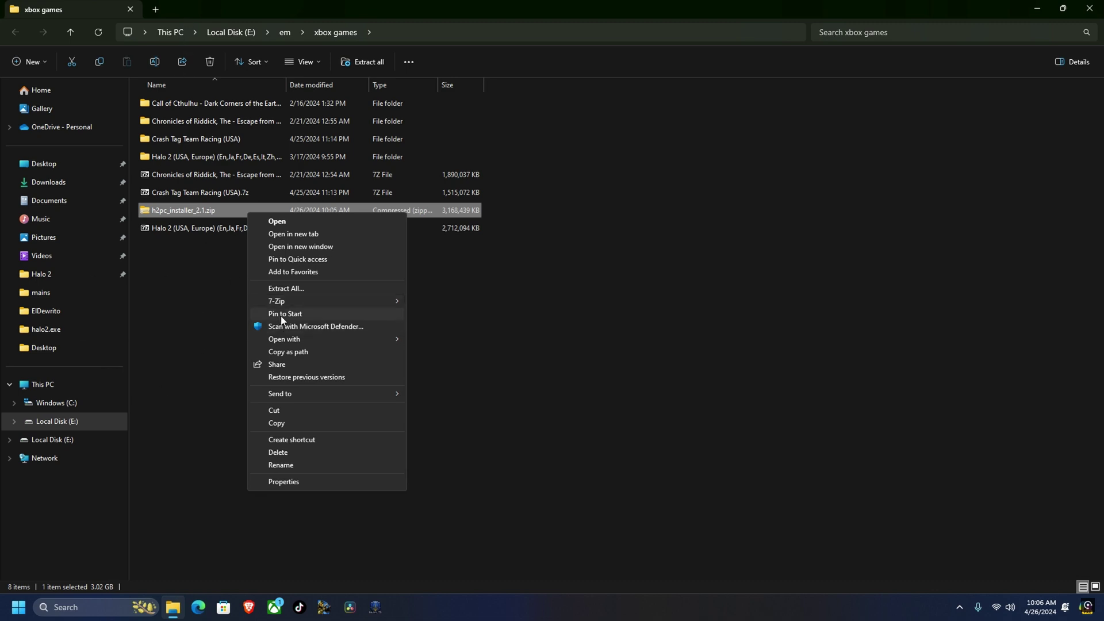
mouse_move(291, 301)
click(454, 353)
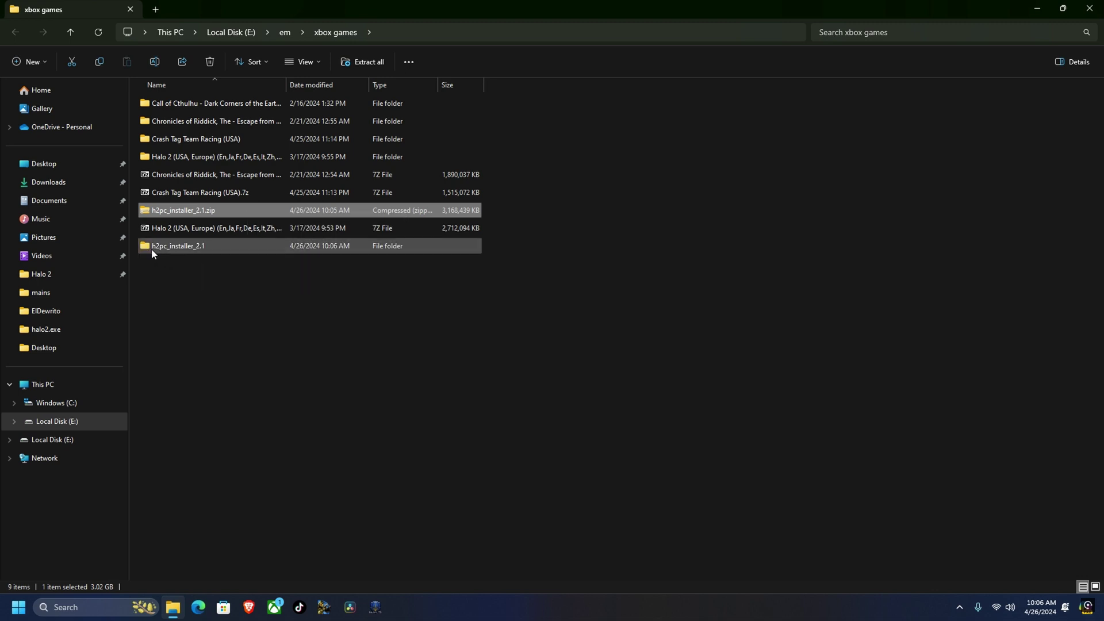
Open the extracted h2pc_installer_2.1 folder and run h2pc_setup_2.1.exe as administrator.
double_click(228, 247)
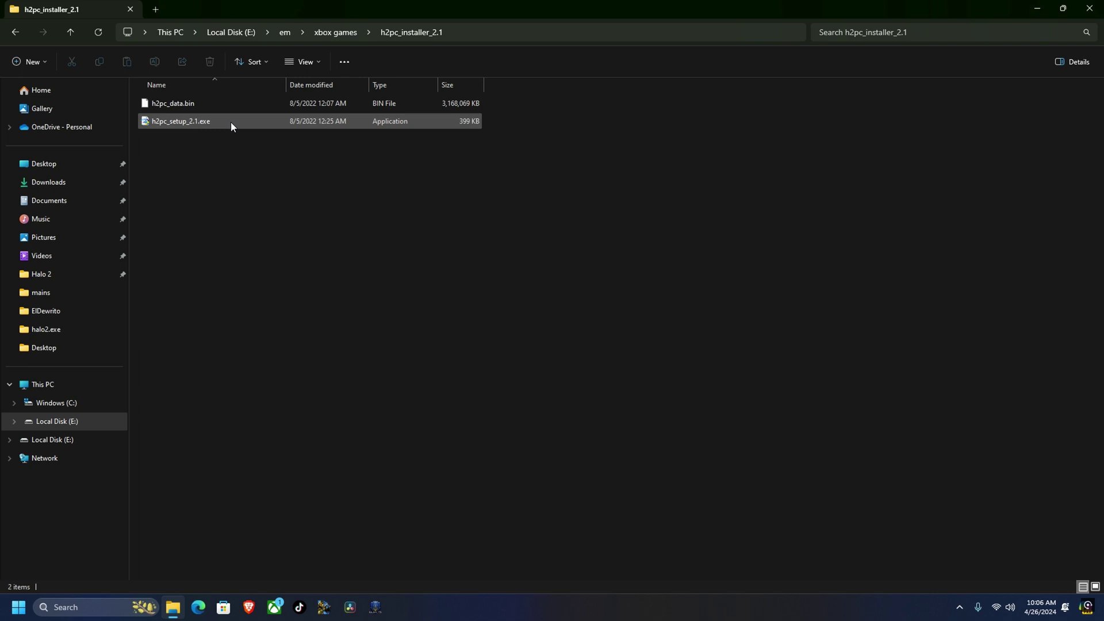
right_click(231, 122)
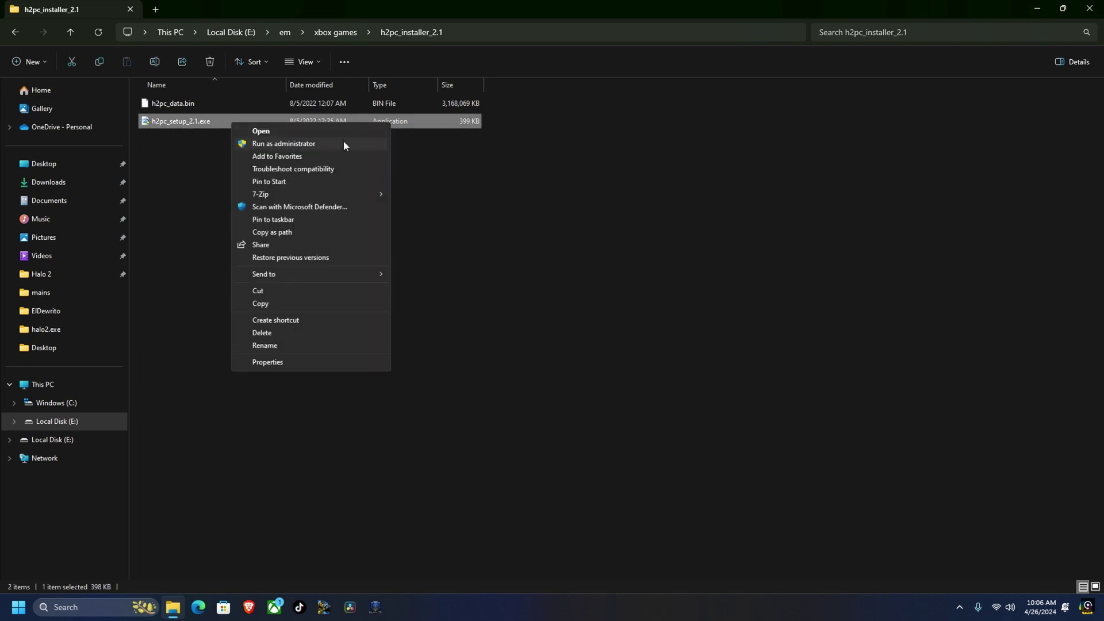
click(343, 143)
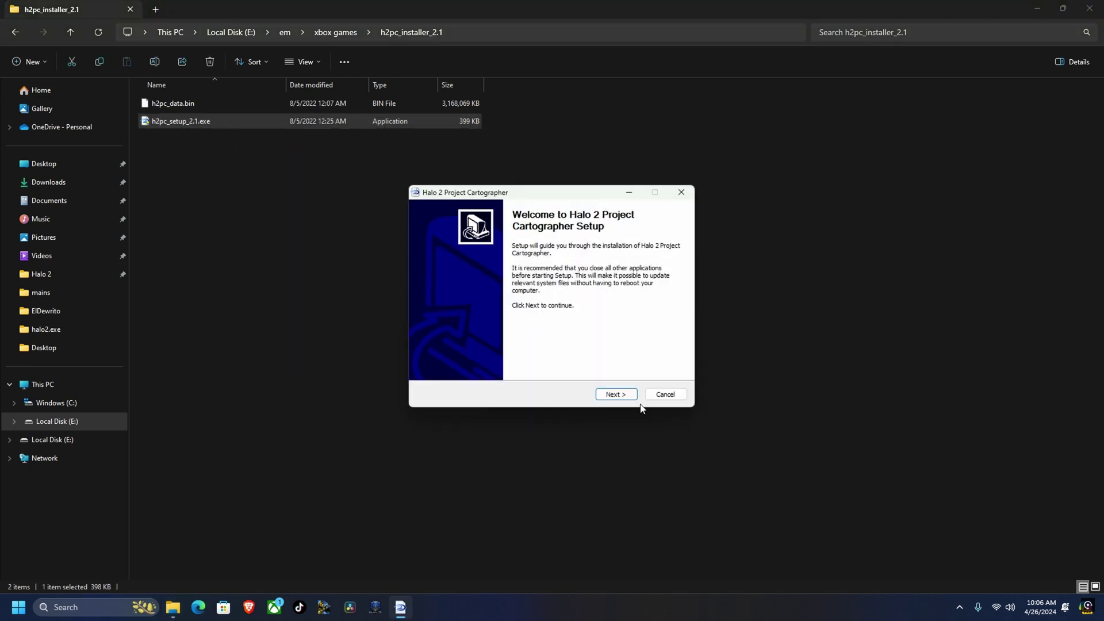
Proceed past the setup welcome page and accept the terms of the License Agreement.
click(629, 398)
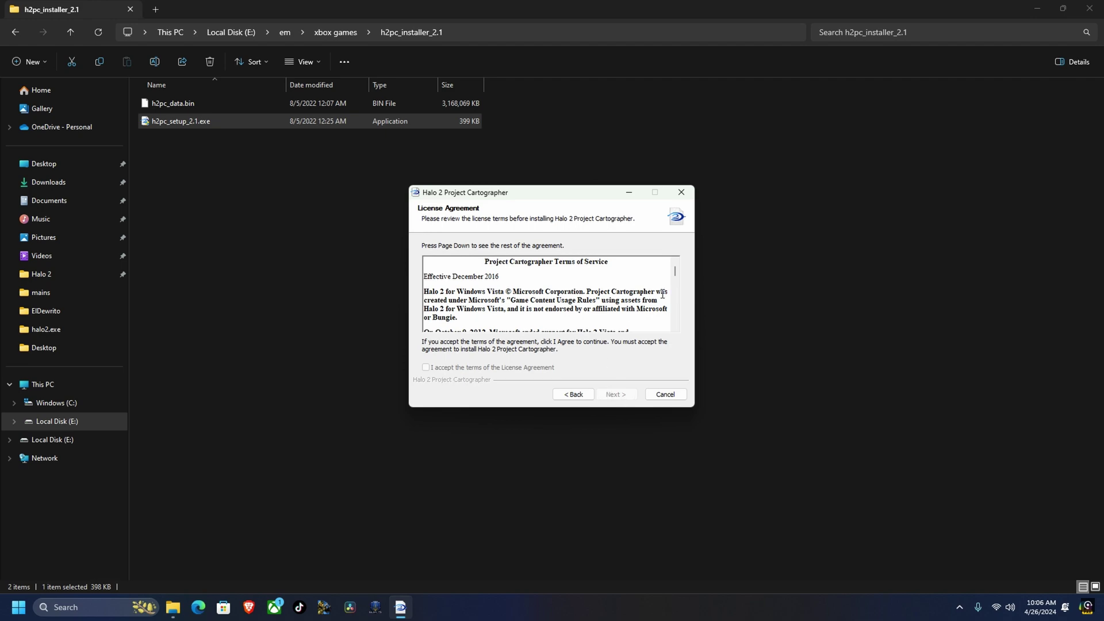
drag(676, 279, 671, 329)
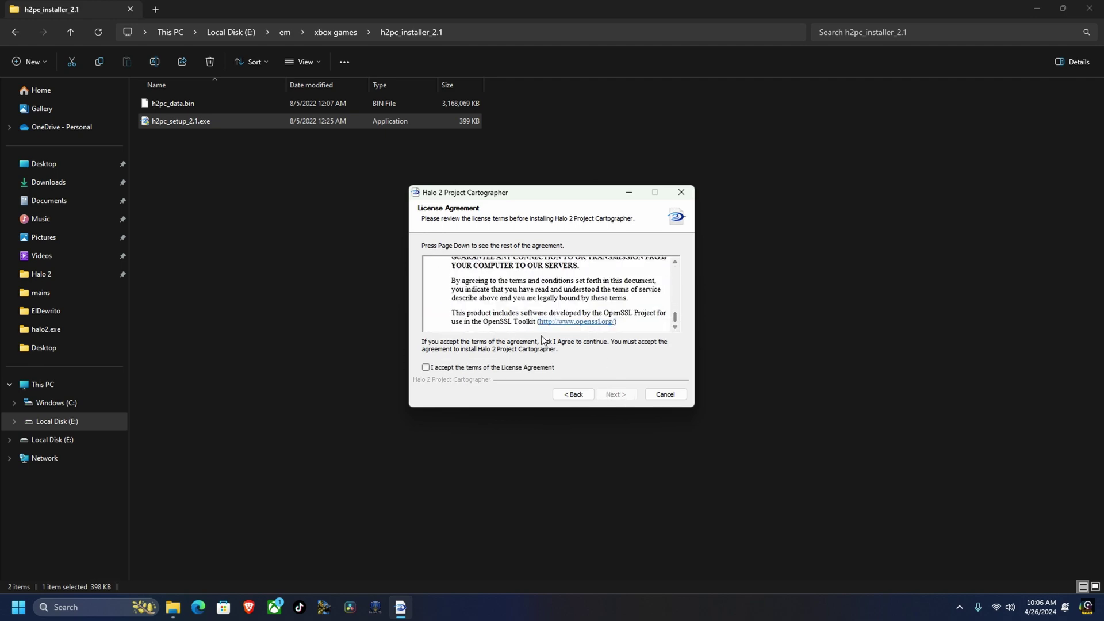
click(433, 368)
click(613, 394)
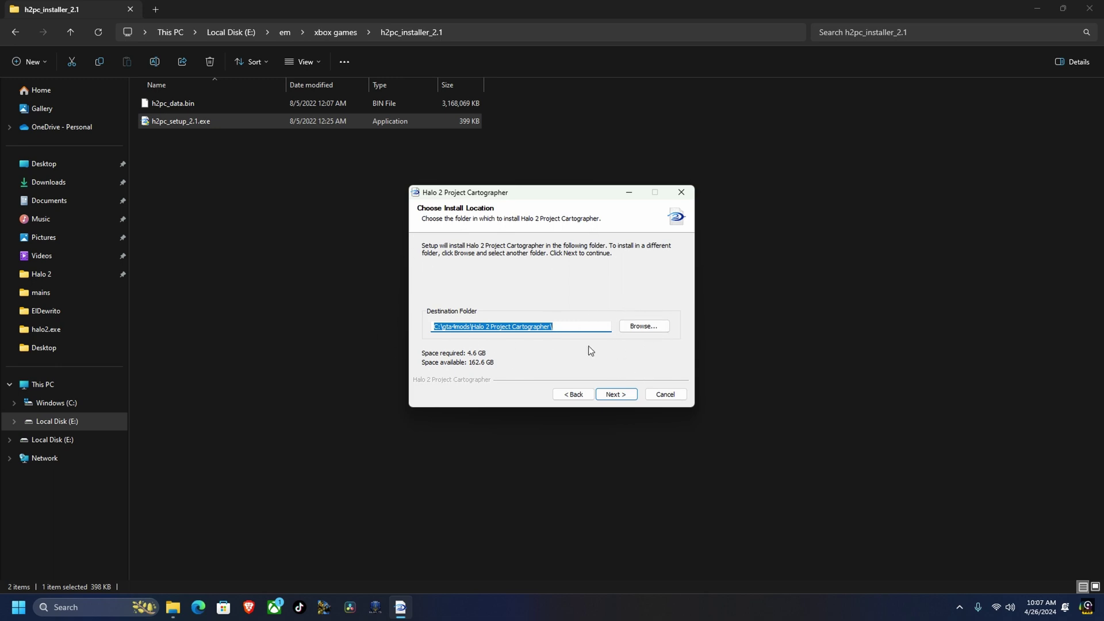
Install to C:\gta4mods\Halo 2 Project Cartographer\ with the proposed Start Menu folder, finish the setup and close File Explorer.
click(616, 394)
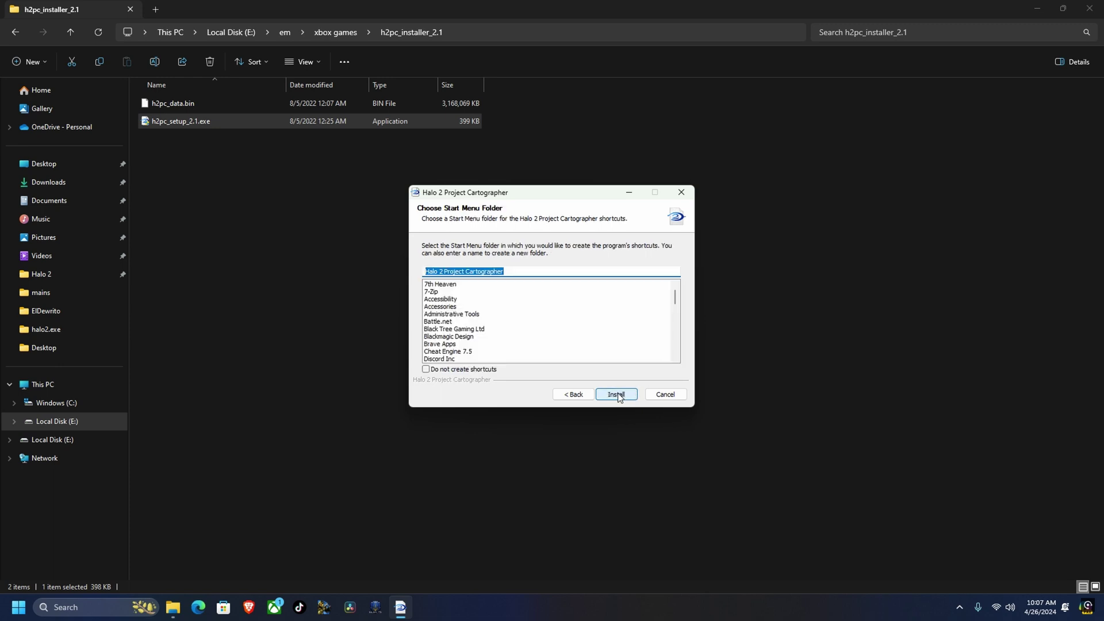
click(617, 394)
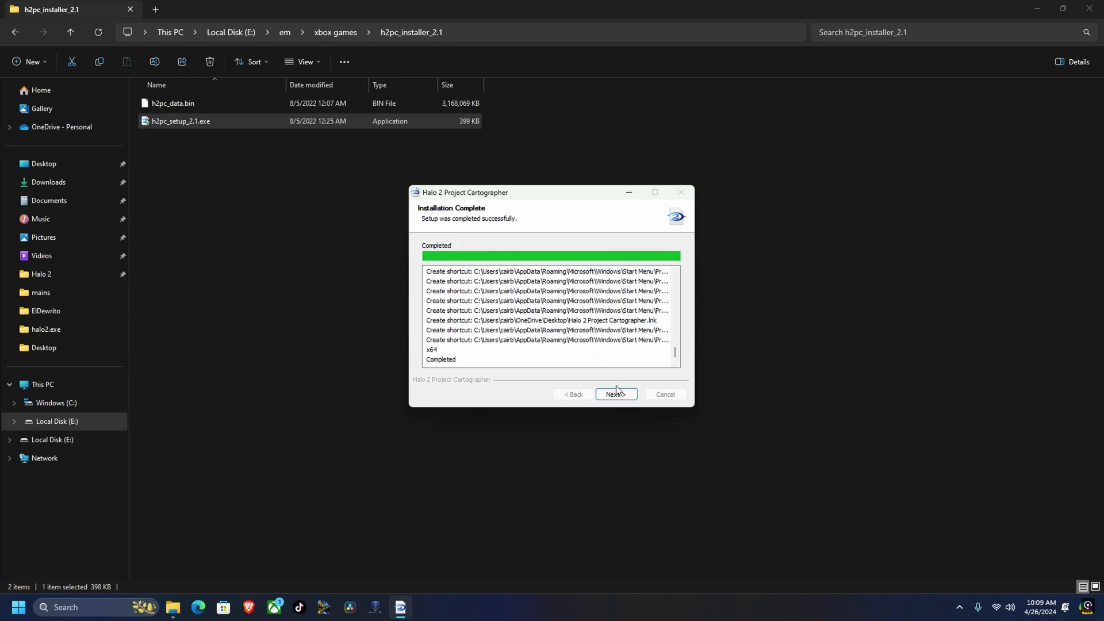
click(619, 394)
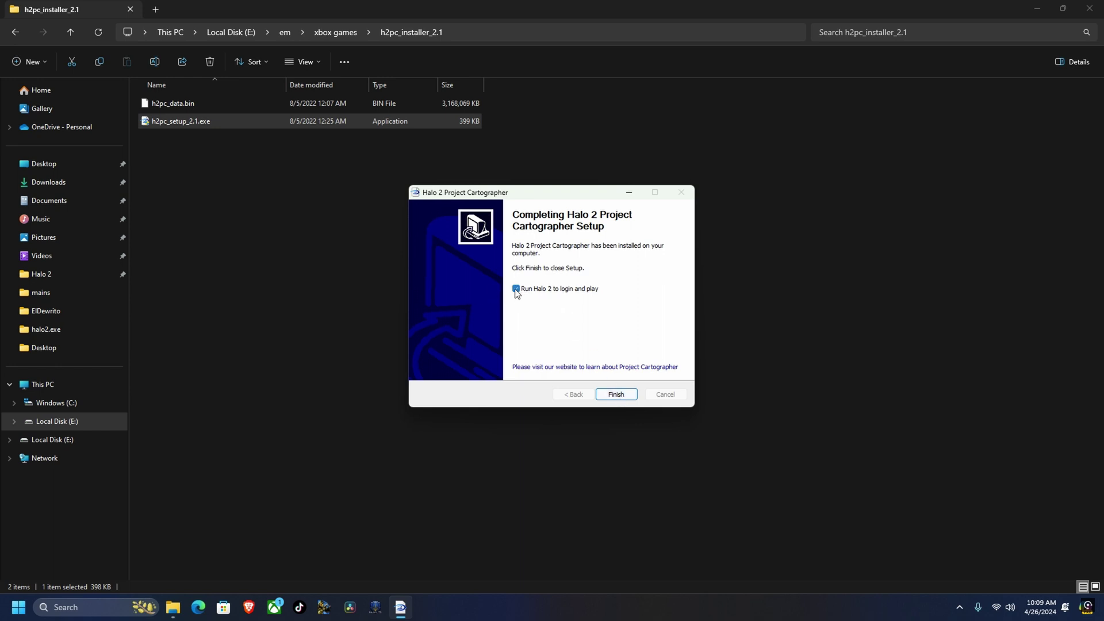
click(622, 397)
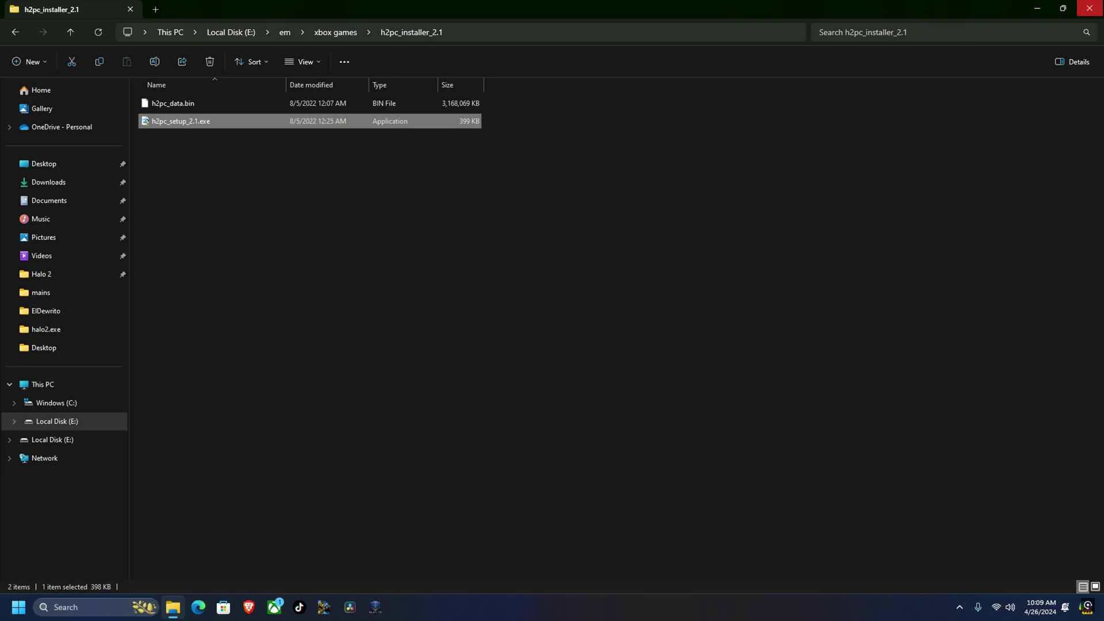
click(1088, 8)
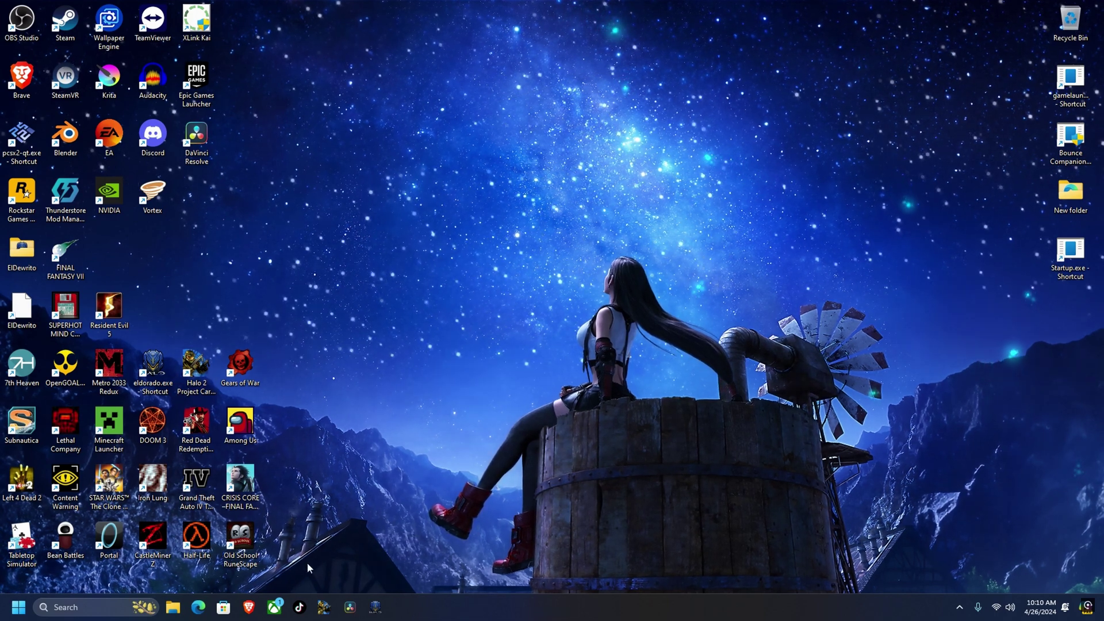
Launch Halo 2 Project Cartographer, continue past the title screen and open the Video Options in the settings.
click(326, 611)
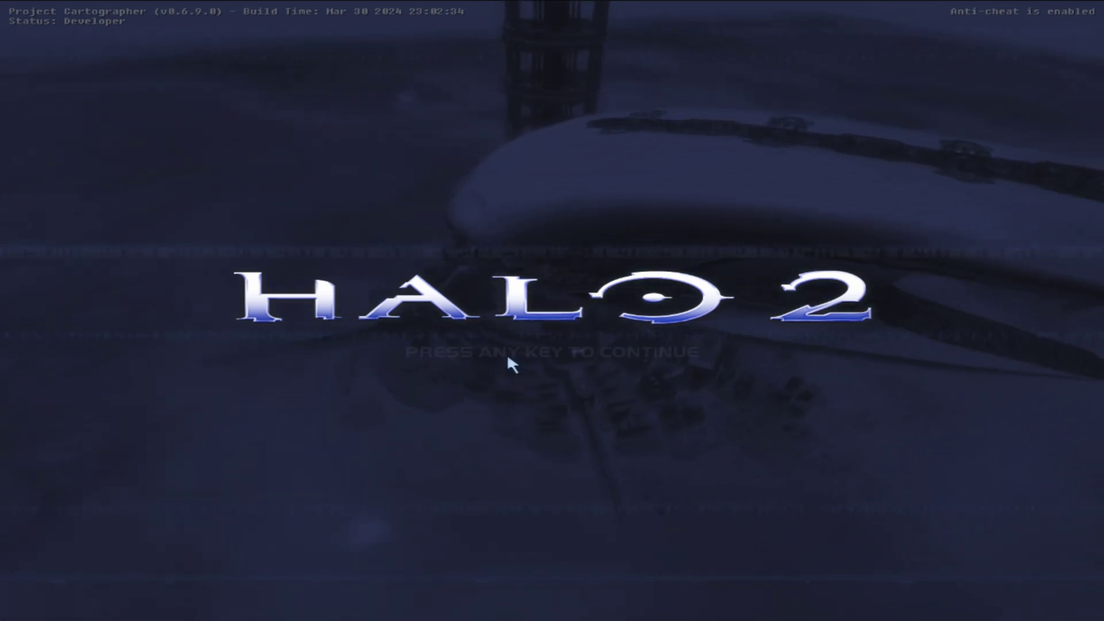
click(523, 351)
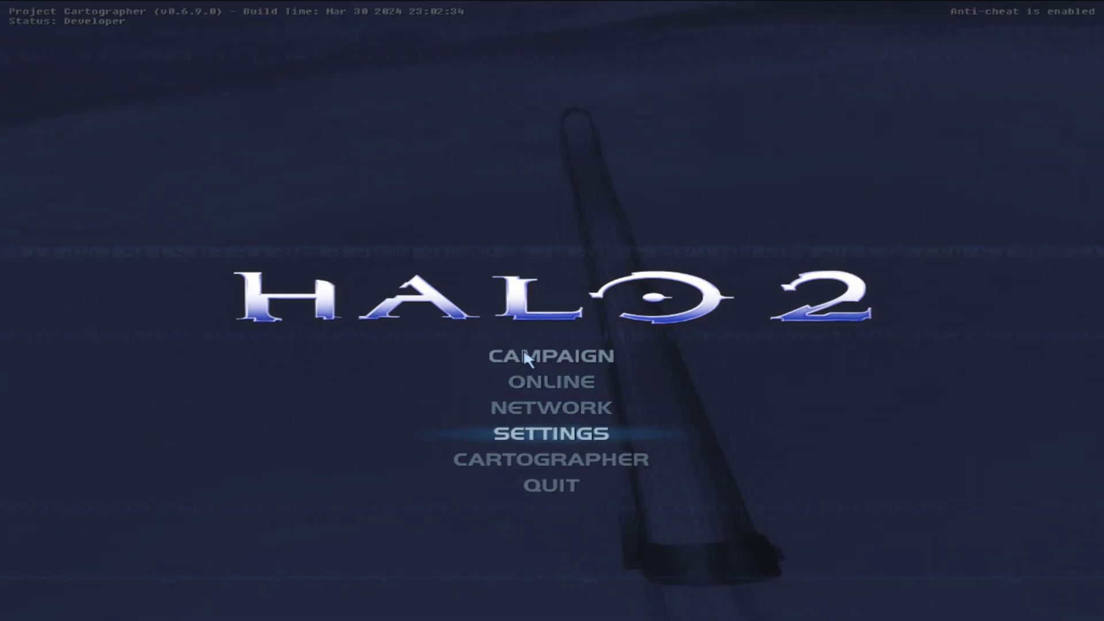
key(Return)
key(Down)
key(Down)
key(Return)
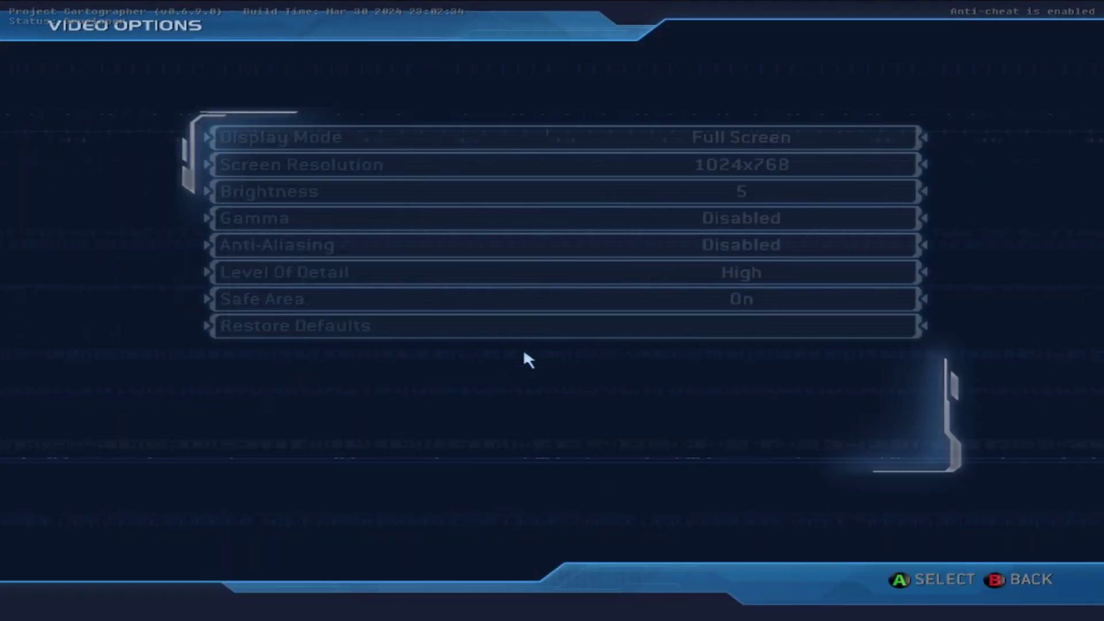
Choose Full Screen as the display mode.
key(Down)
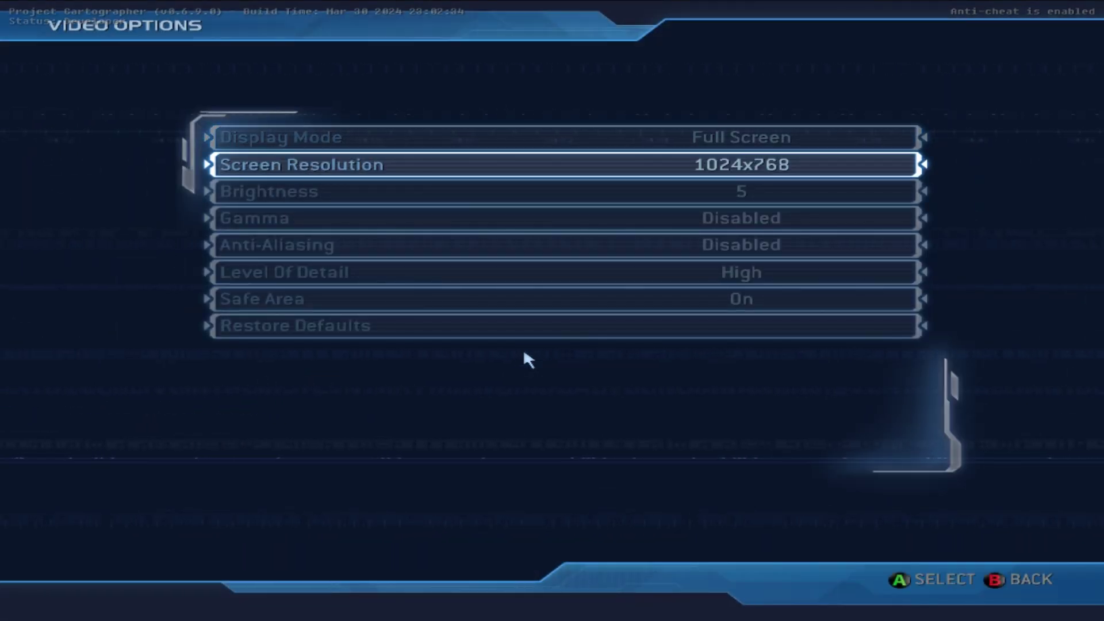
key(Up)
key(Return)
key(Down)
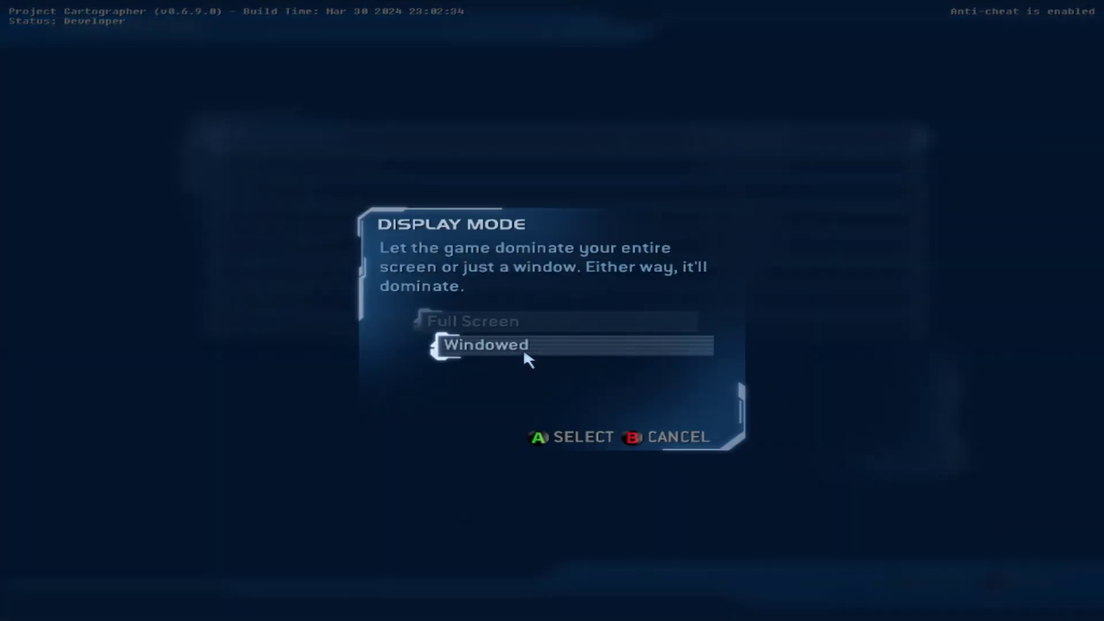
key(Up)
key(Return)
Review the other video options, from Screen Resolution down to Level Of Detail.
key(Down)
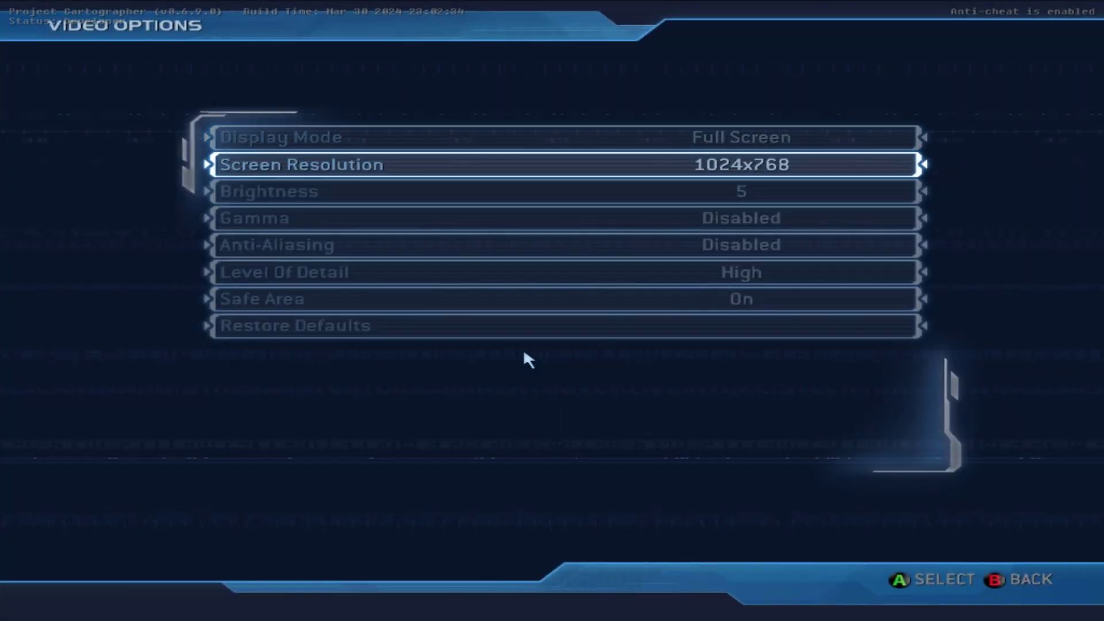
key(Down)
key(Down)
key(Down)
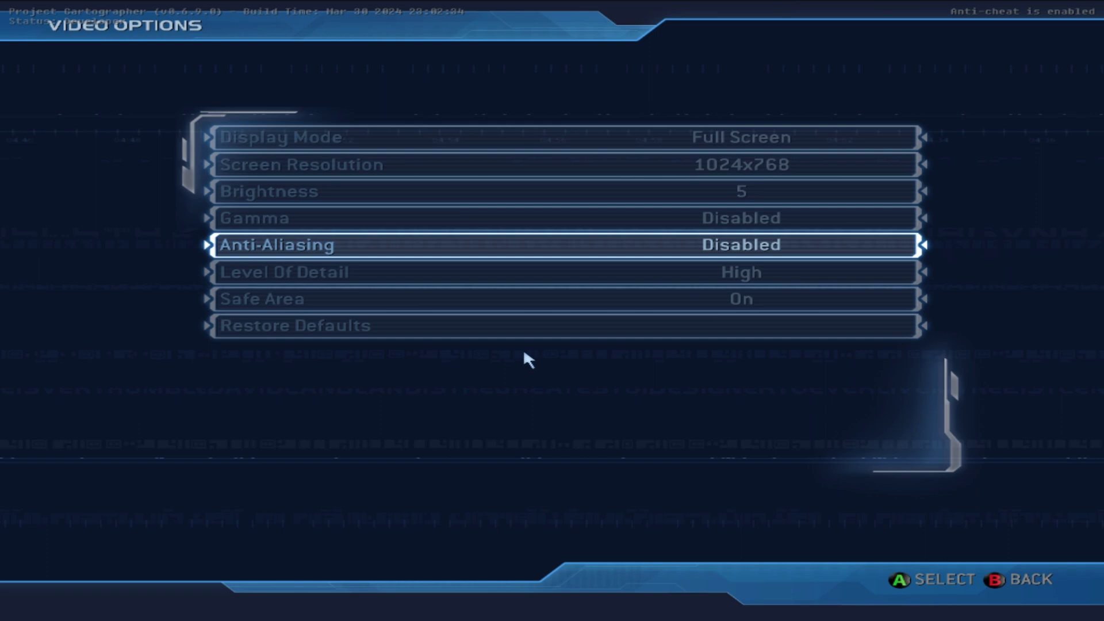
key(Down)
key(Up)
key(Up)
key(Up)
key(Up)
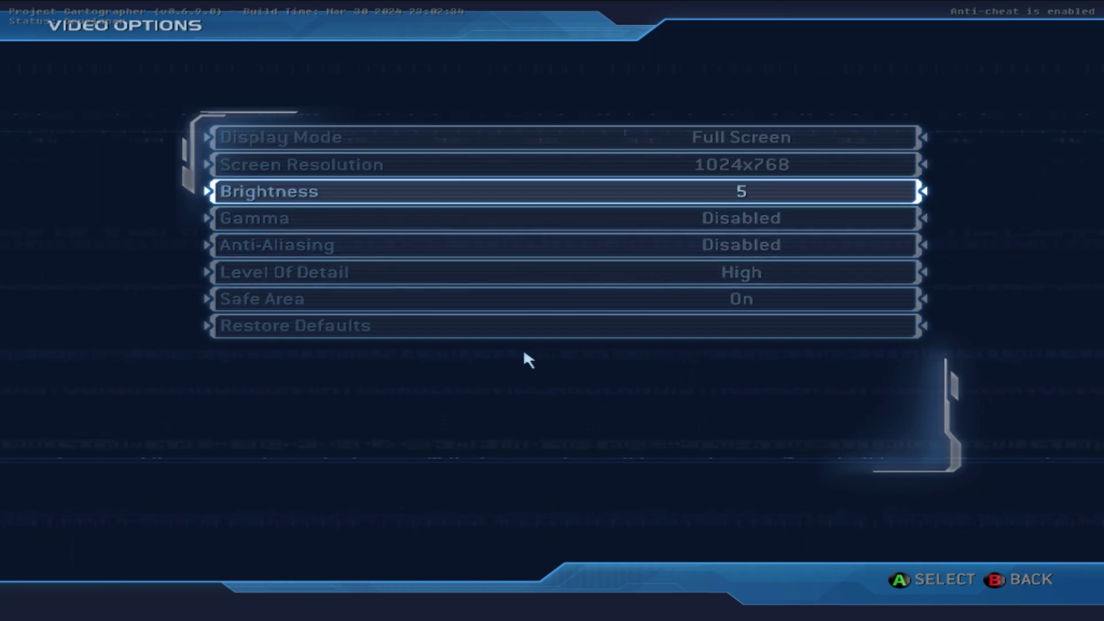
Choose a higher screen resolution for the game.
key(Return)
key(Down)
key(Down)
key(Down)
key(Down)
key(Down)
key(Down)
key(Down)
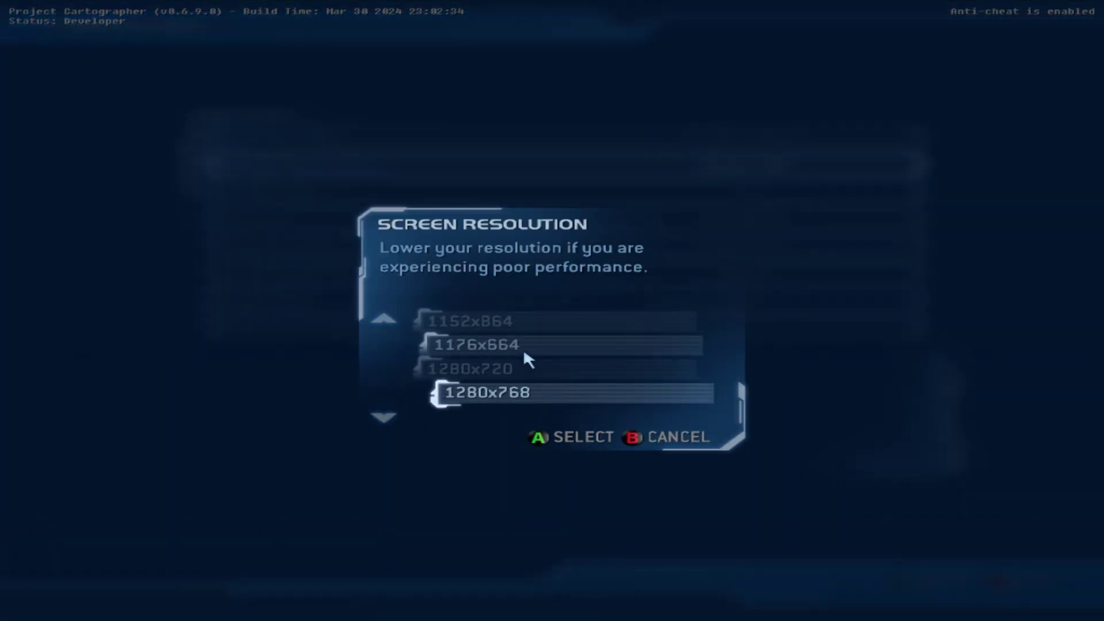
key(Down)
key(Down)
key(Down)
key(Down)
key(Down)
key(Down)
key(Down)
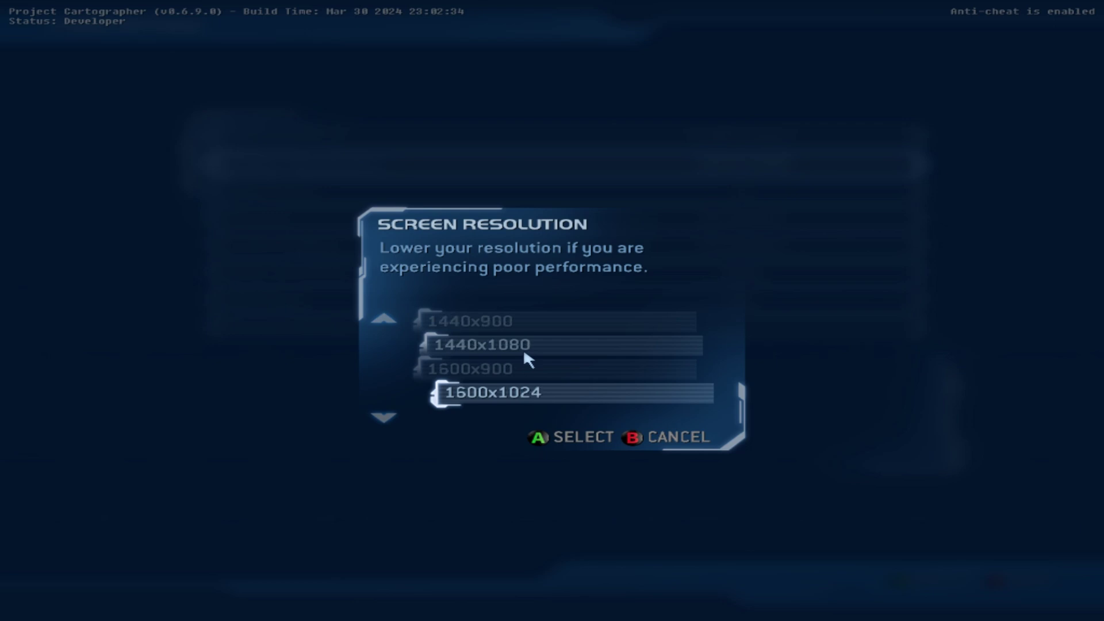
key(Down)
key(Up)
key(Return)
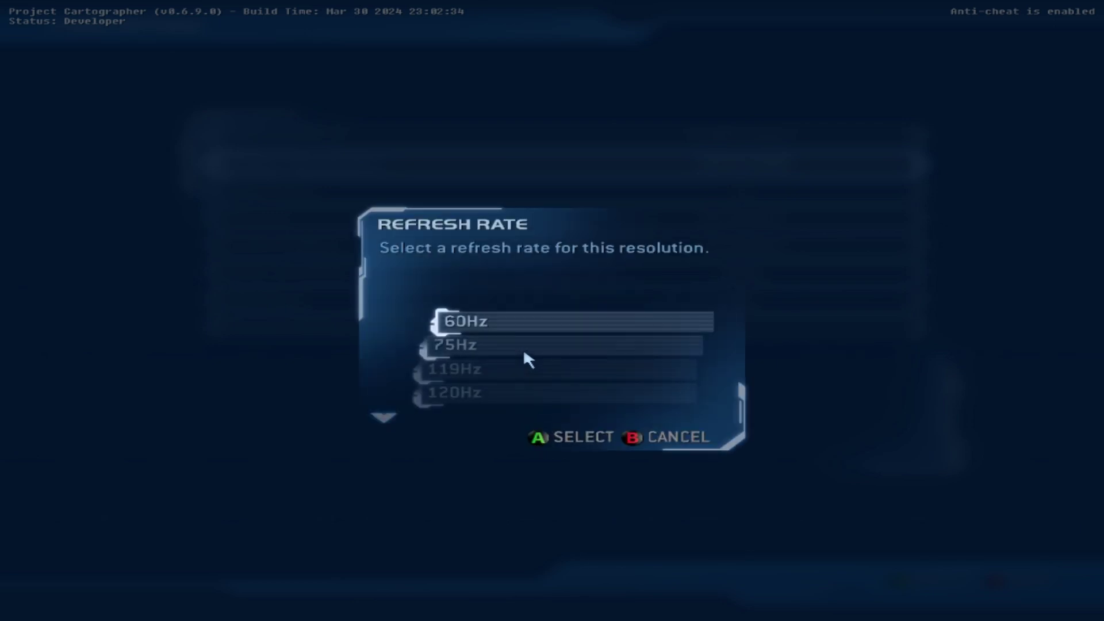
Set the refresh rate for the chosen resolution to 165Hz and save the new video settings.
key(Up)
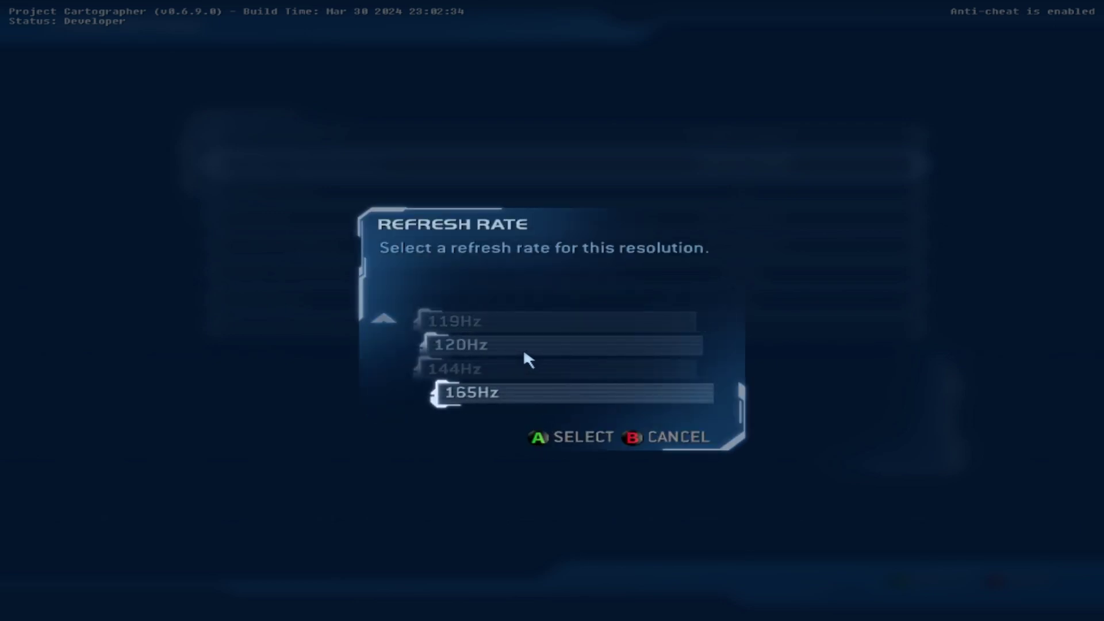
key(Return)
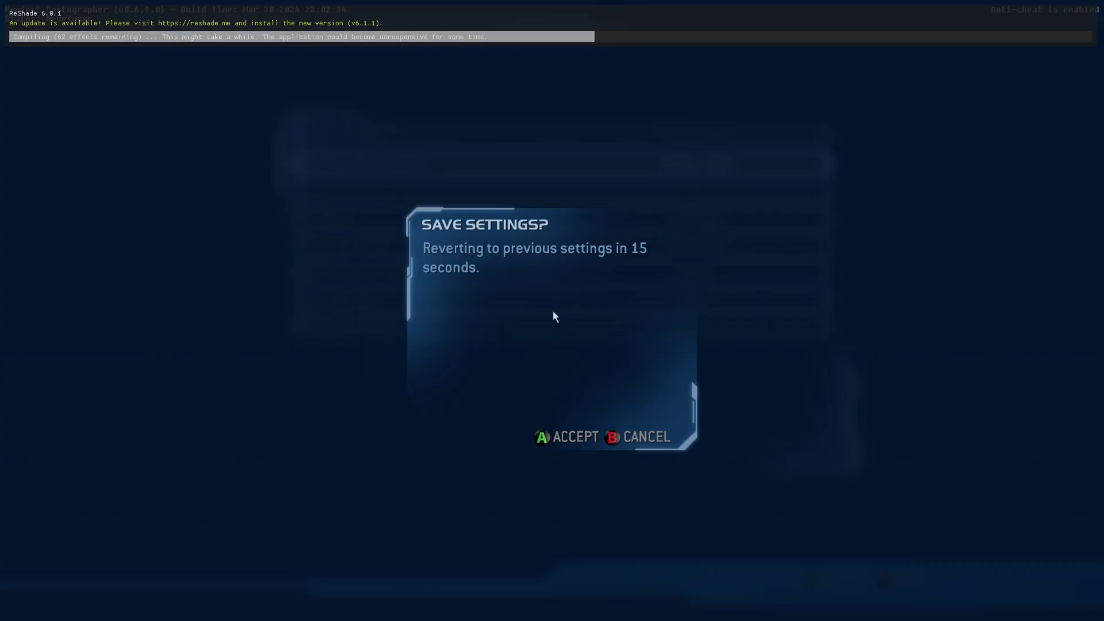
key(Return)
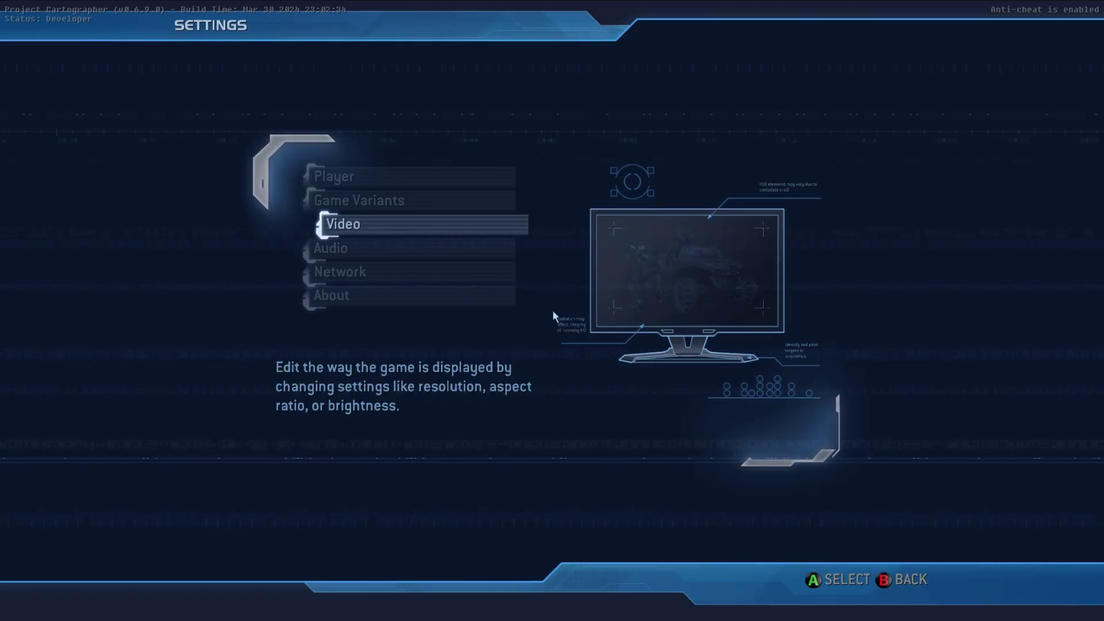
Leave the game's standard settings and open the Cartographer Advanced Settings.
key(Down)
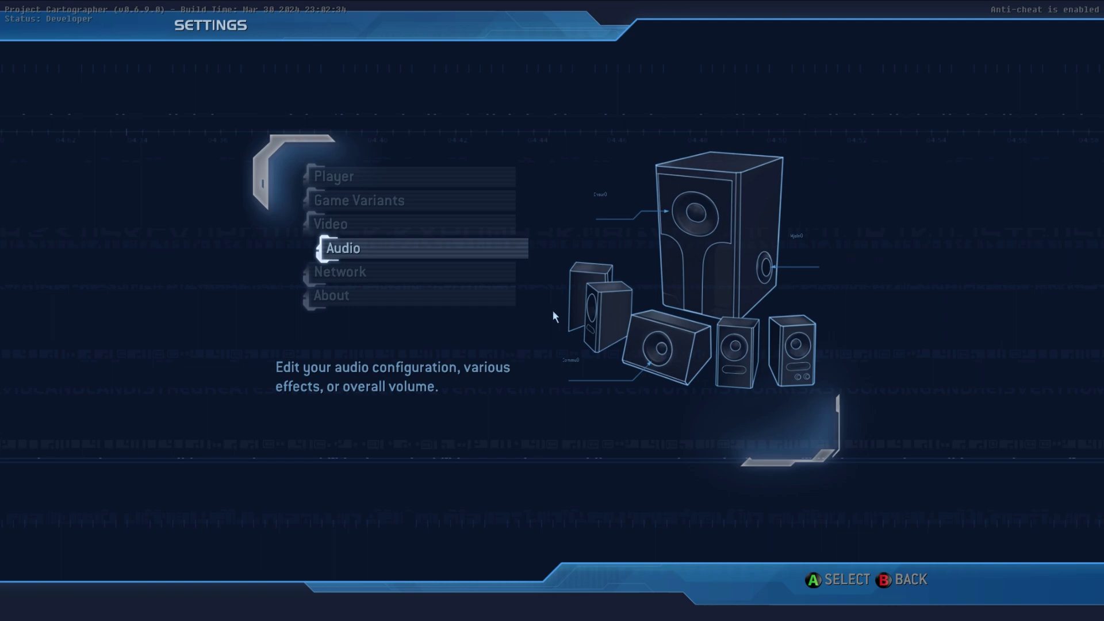
key(Up)
key(Up)
key(Up)
key(Escape)
key(Down)
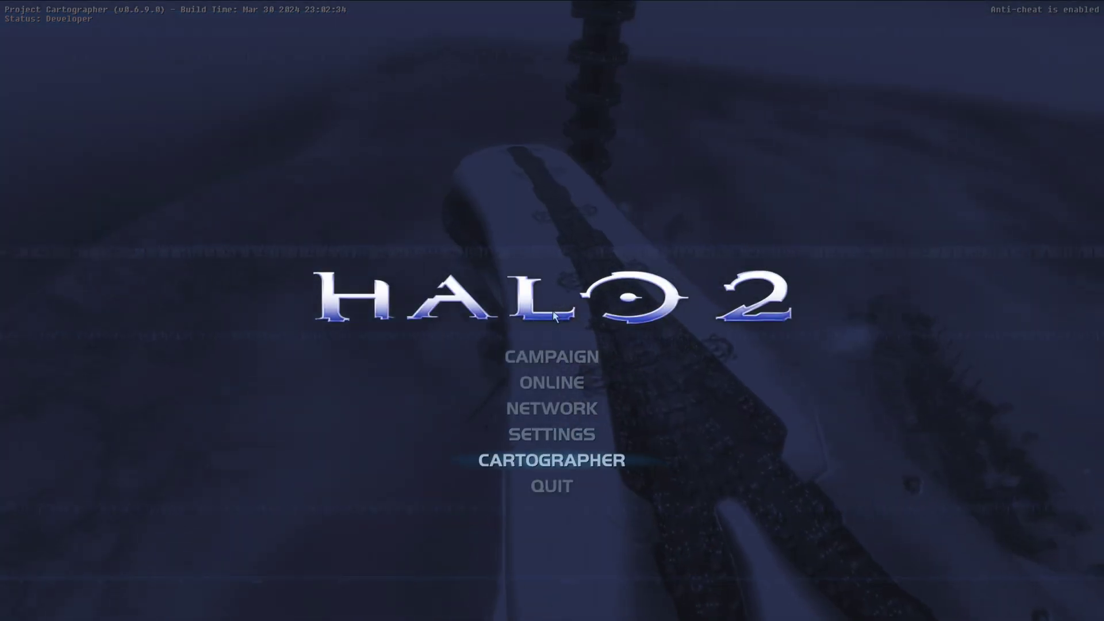
key(Up)
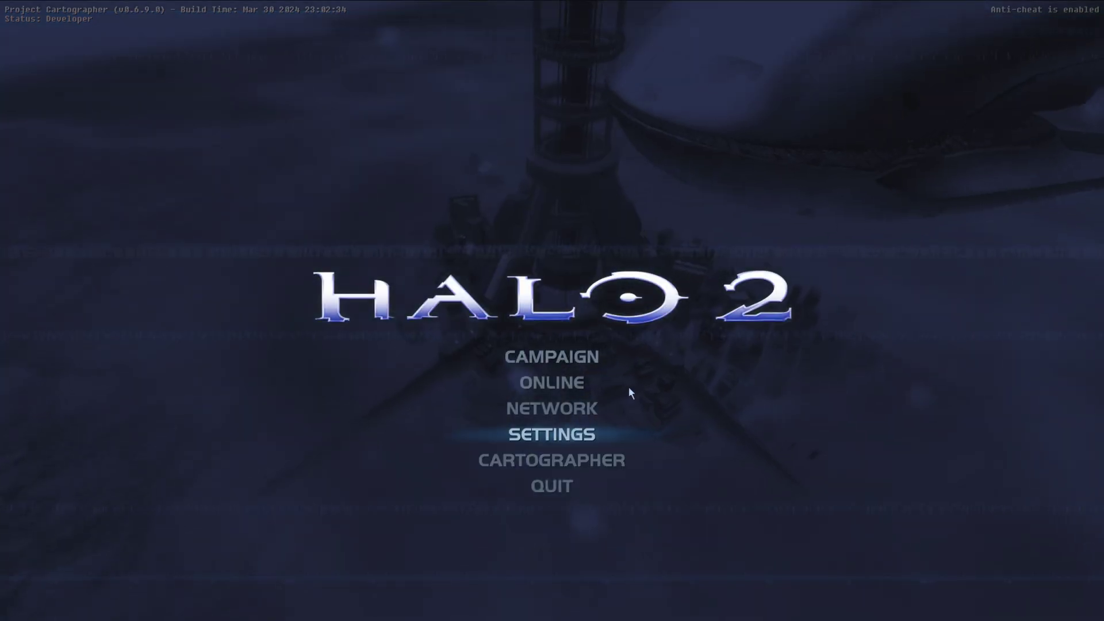
click(558, 463)
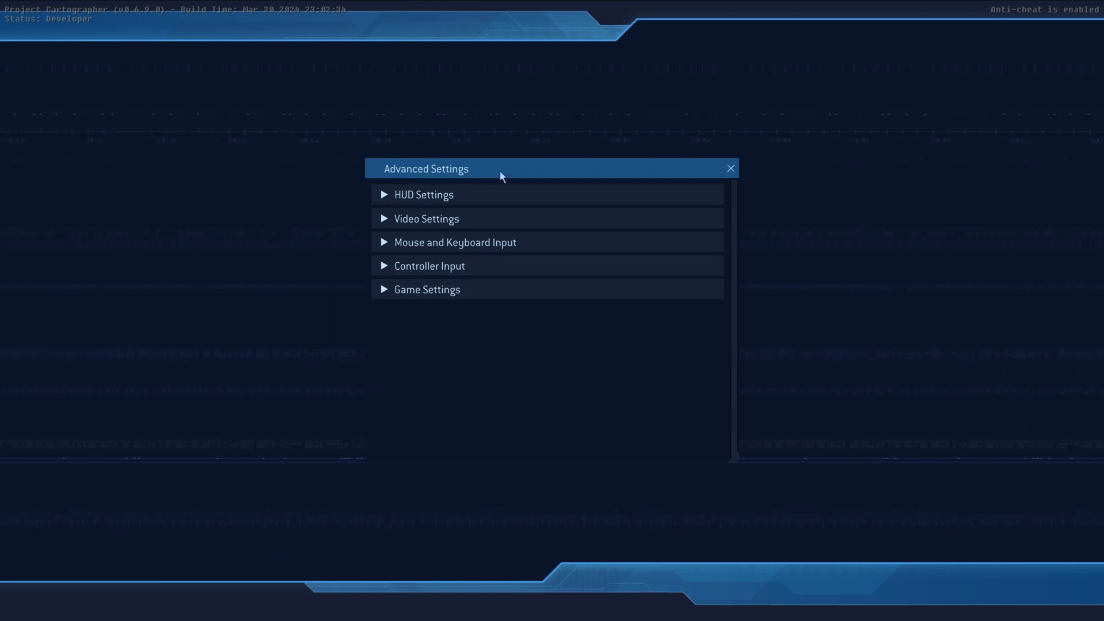
Review the HUD Settings, including field of view, crosshair and weapon offset options.
drag(500, 171, 521, 171)
click(486, 192)
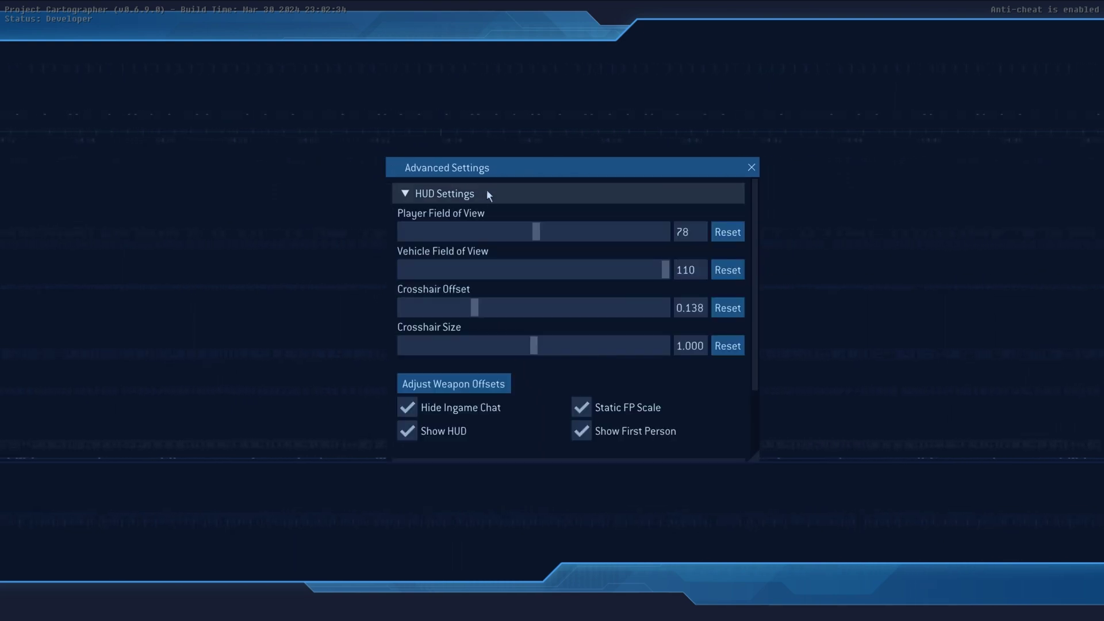
click(451, 198)
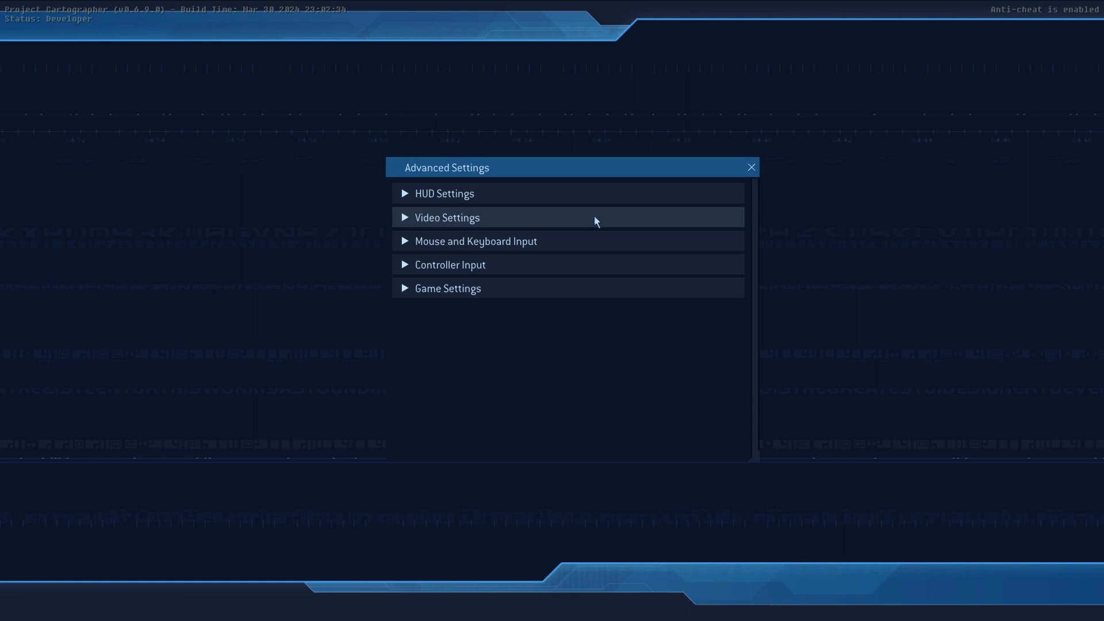
Set the FPS limit to 165 and review the level of detail, water quality, shader LOD and light suppression options.
click(463, 219)
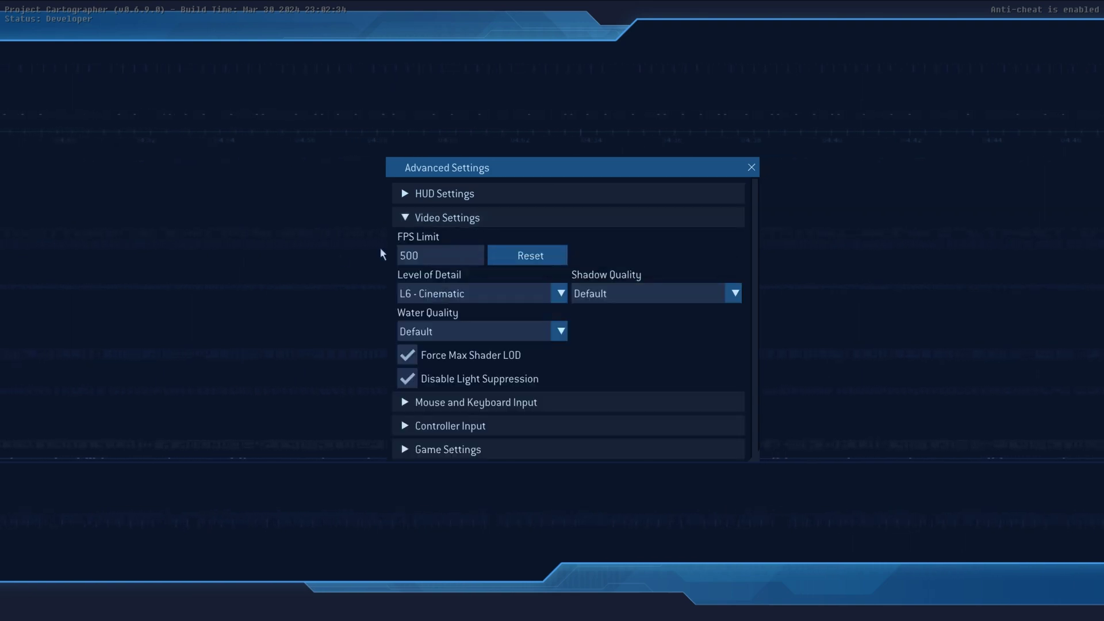
mouse_move(435, 257)
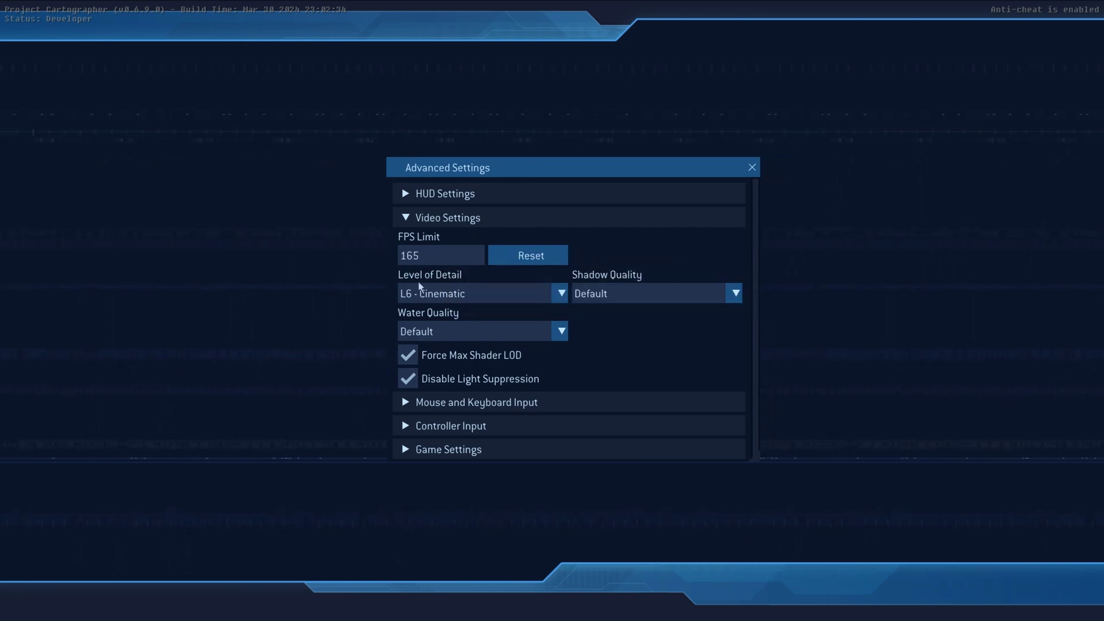
click(505, 284)
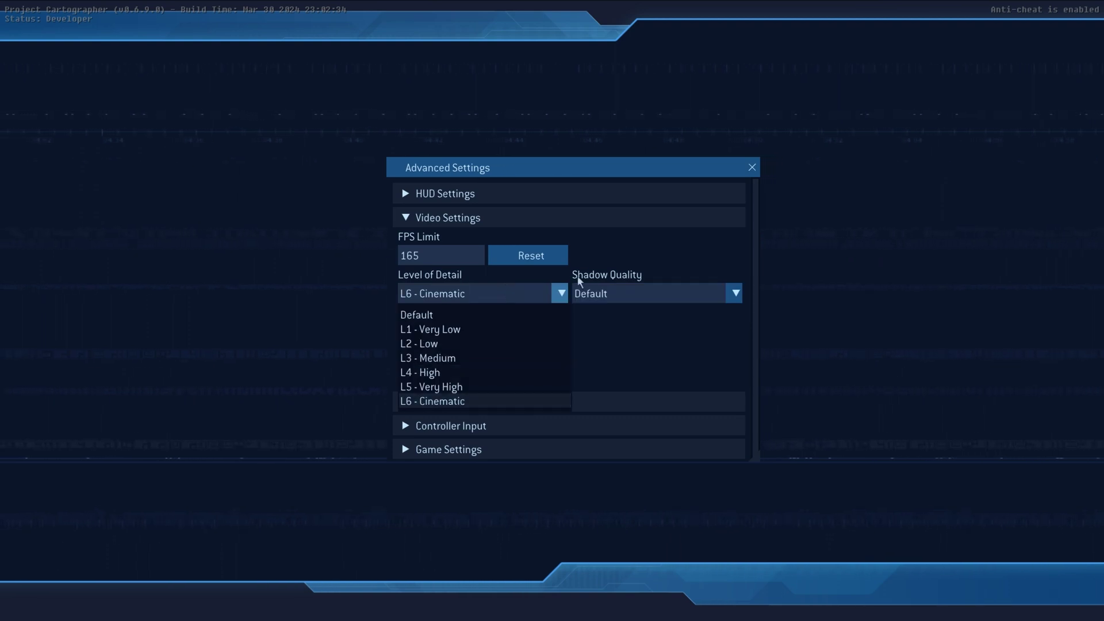
click(598, 249)
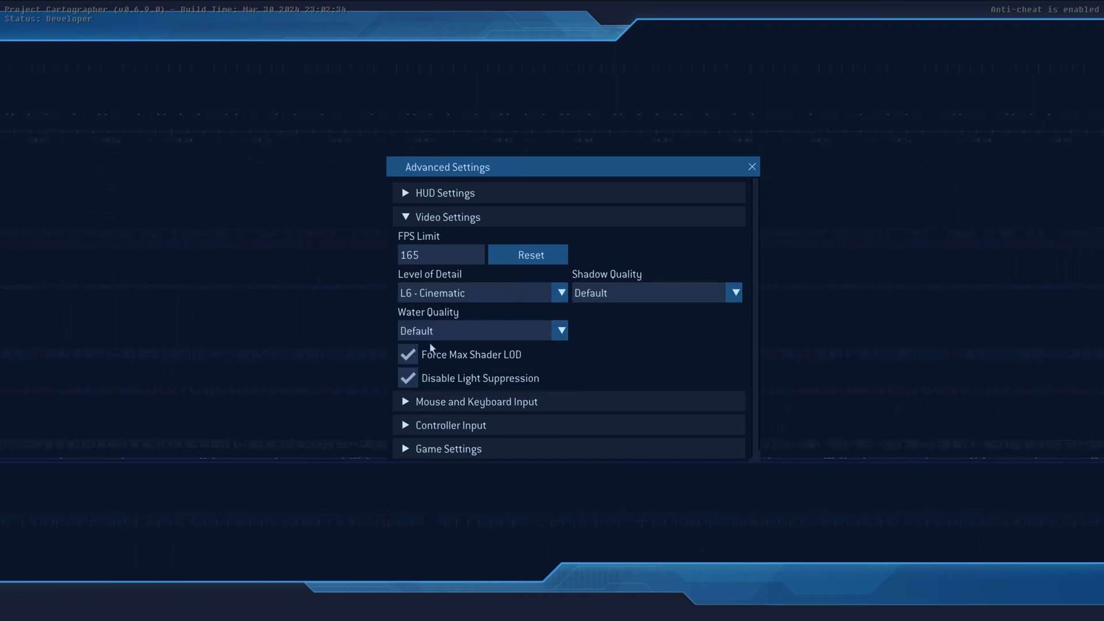
click(561, 330)
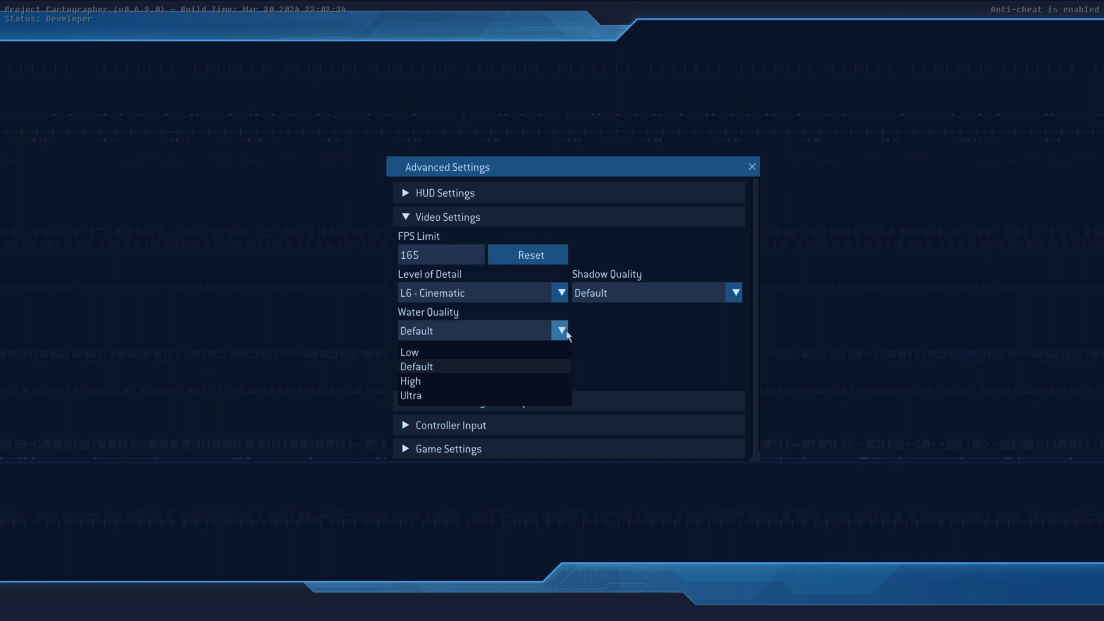
click(652, 347)
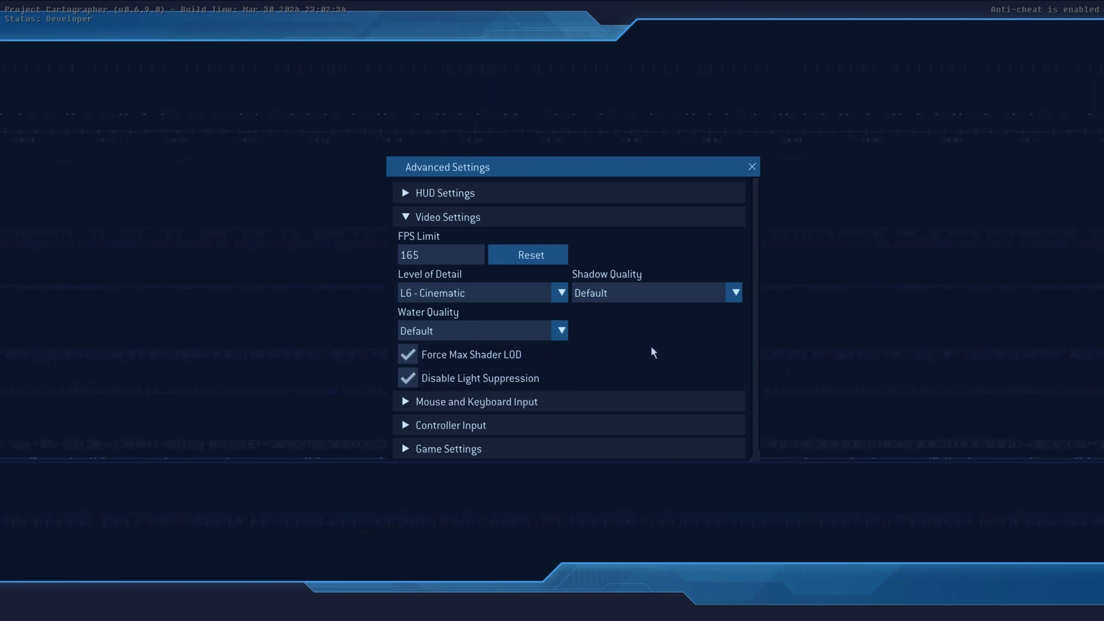
mouse_move(407, 360)
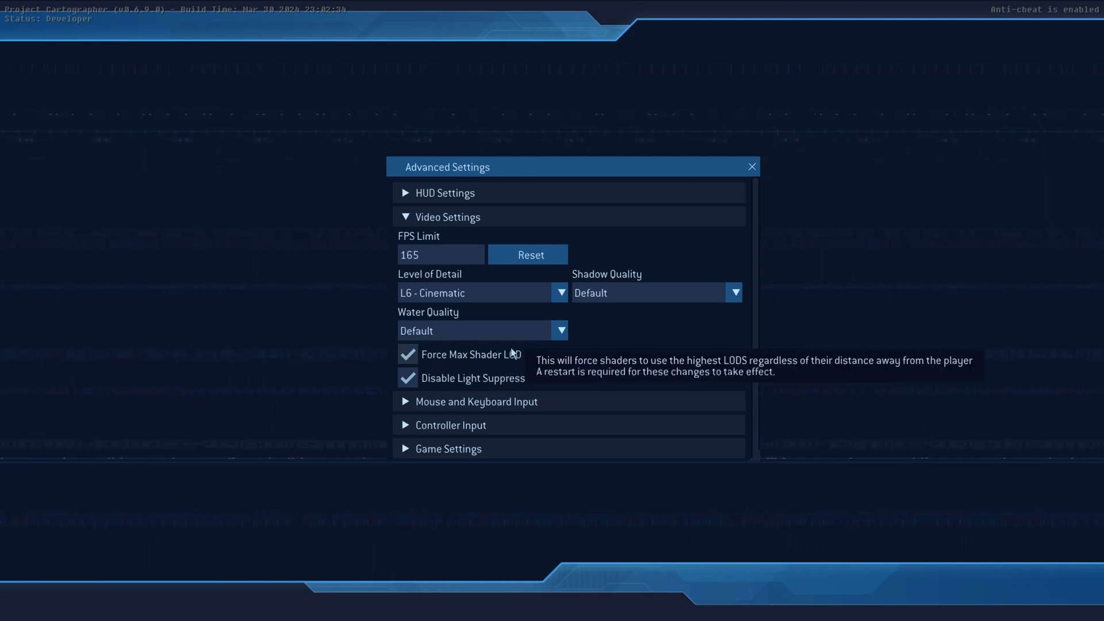
mouse_move(505, 380)
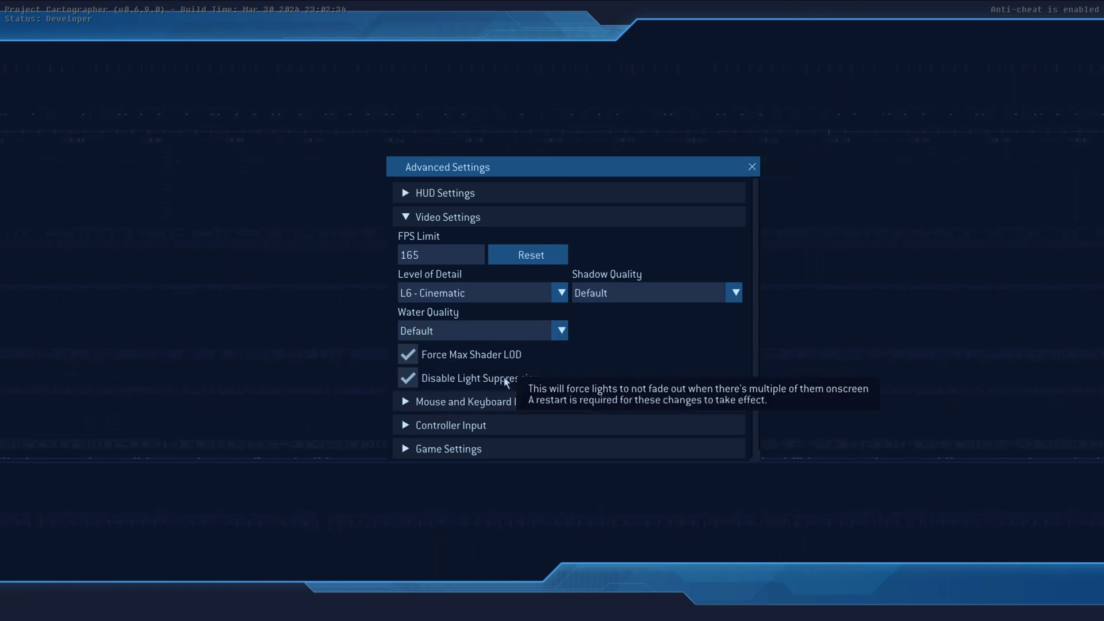
Review the Mouse and Keyboard Input settings and expand the Controller Input settings.
click(521, 218)
click(486, 239)
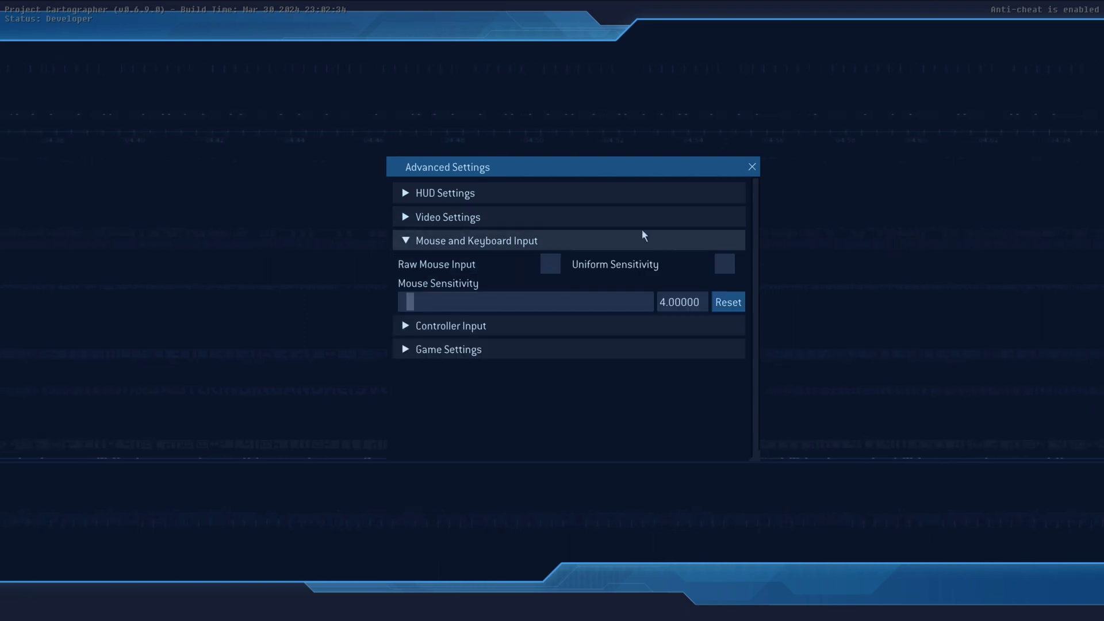
click(501, 245)
click(453, 264)
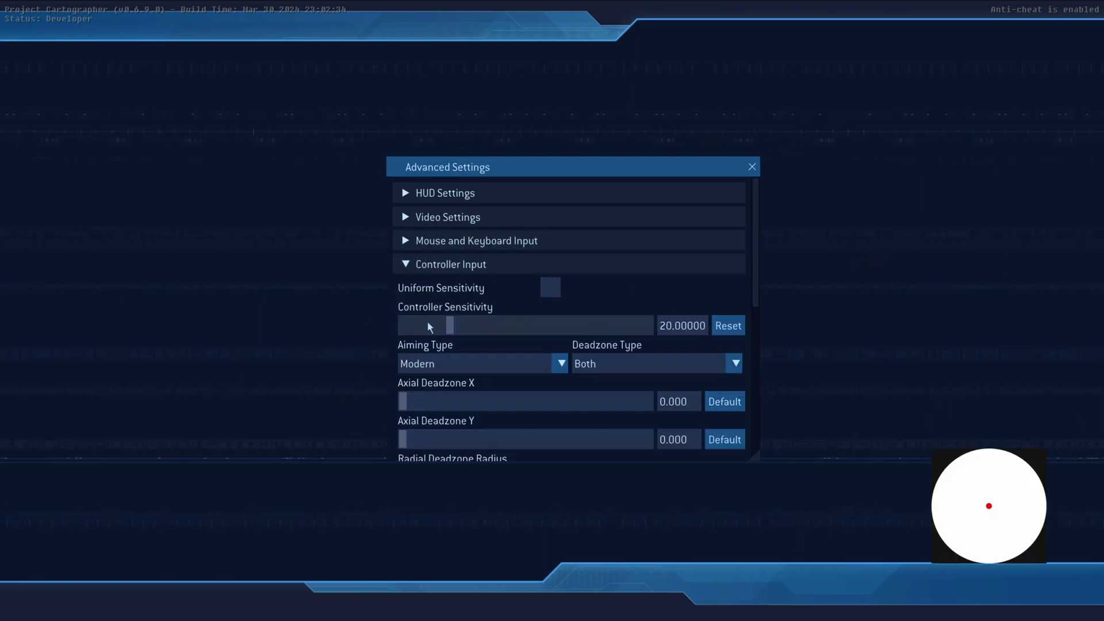
Try a different controller sensitivity and return it to 20.
drag(451, 323, 446, 323)
click(675, 319)
text(12.63000)
drag(699, 324, 669, 325)
text(20)
key(Return)
Look through the available options for the controller's aiming type and deadzone type.
click(559, 363)
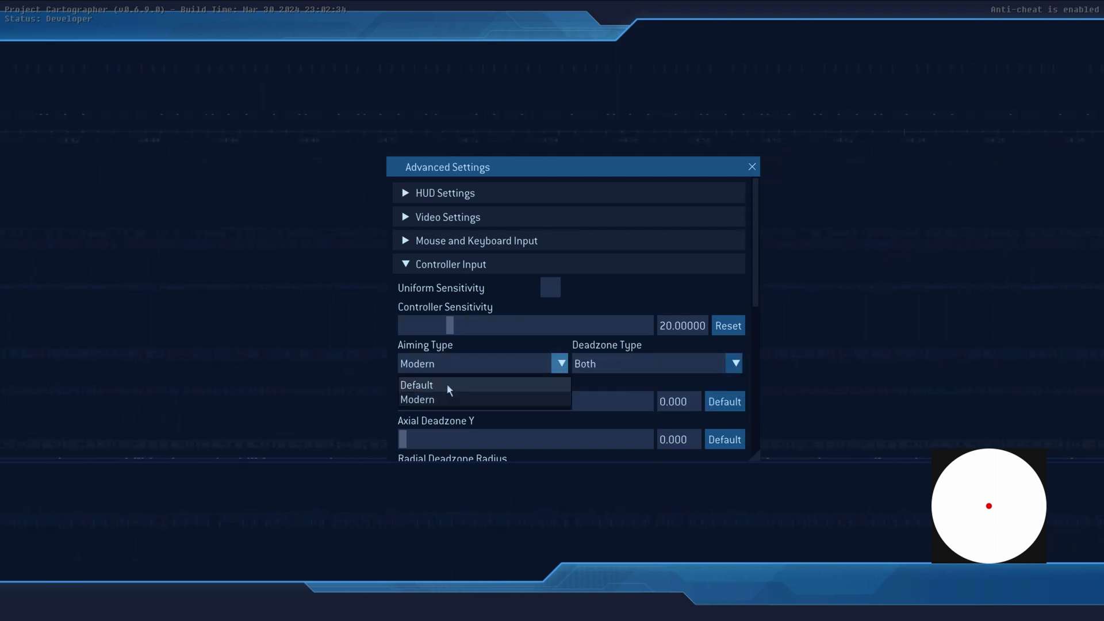
click(537, 343)
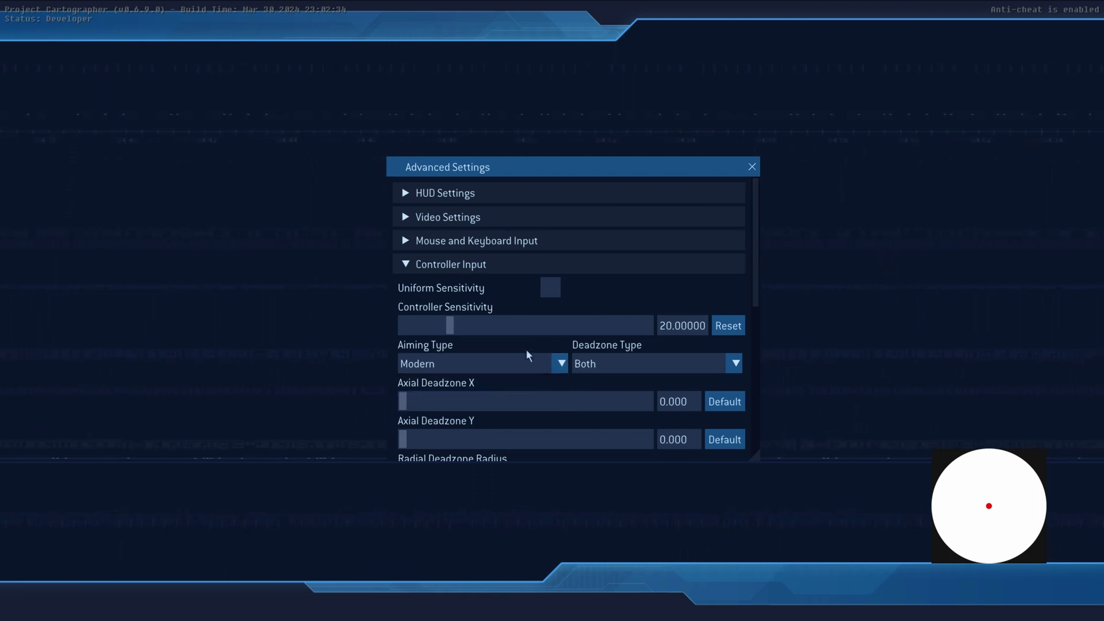
click(638, 362)
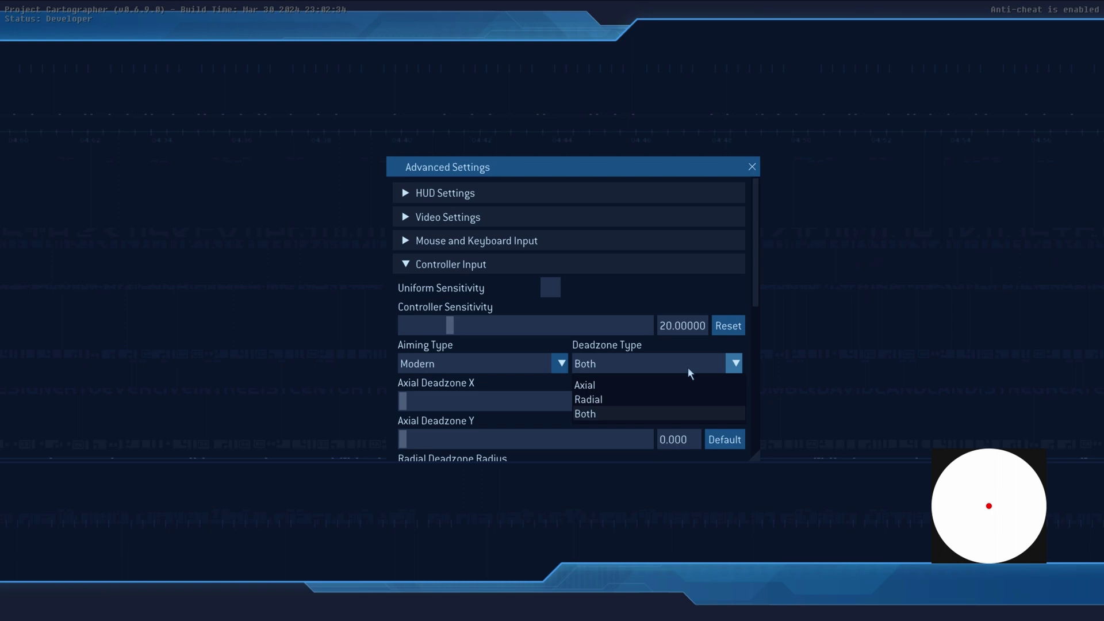
click(672, 345)
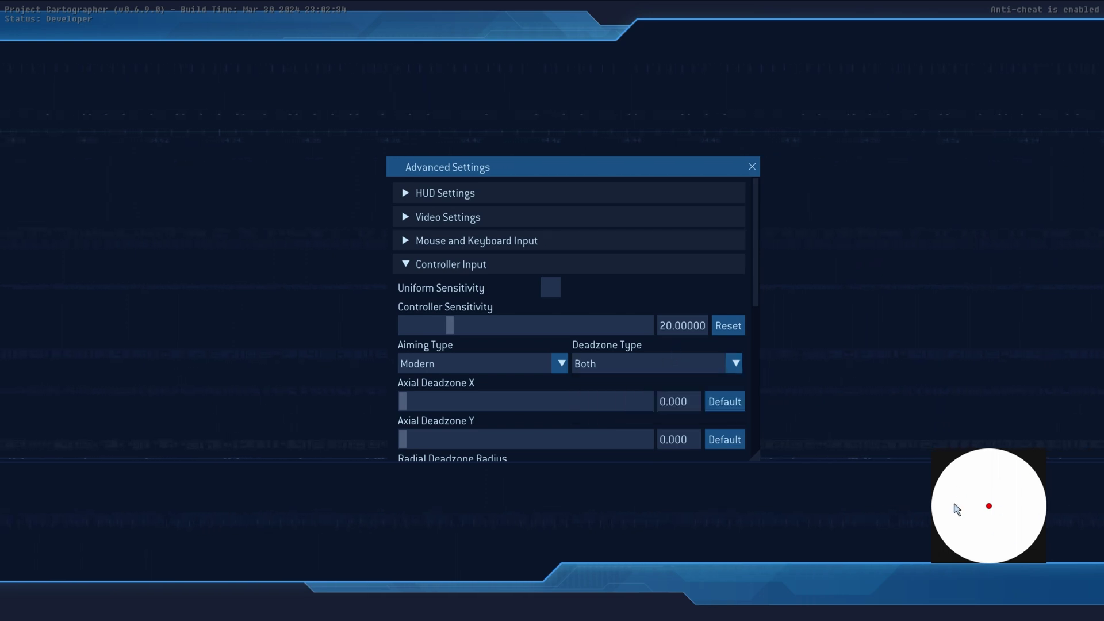
Try the Radial deadzone type and switch back to Both.
click(711, 364)
click(617, 398)
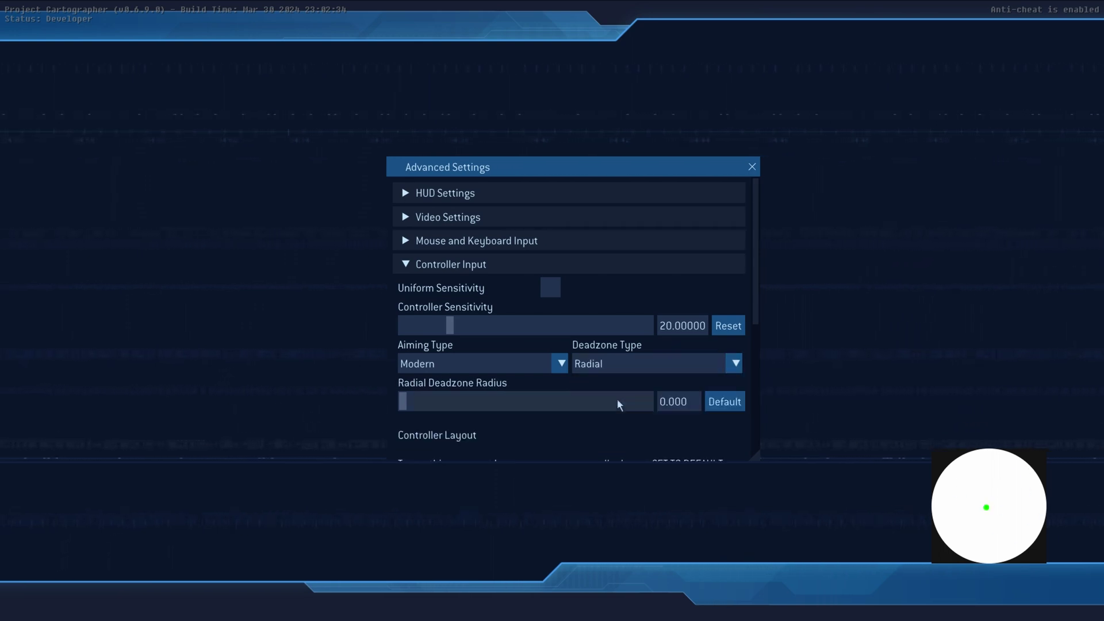
click(606, 362)
click(610, 413)
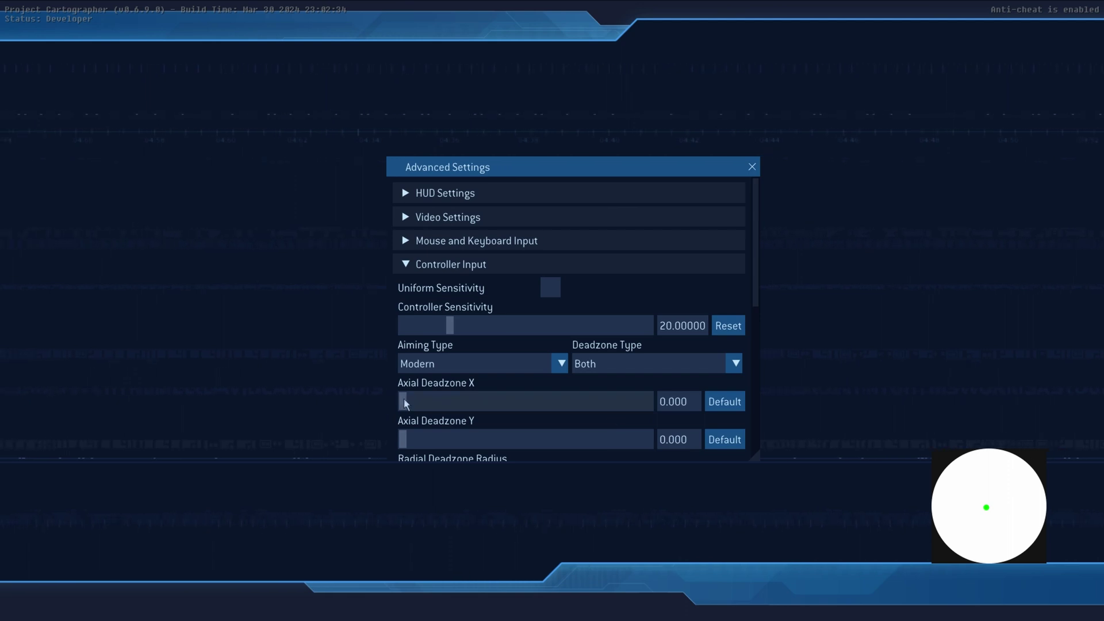
Set Axial Deadzone X to about 7.1, Axial Deadzone Y to about 9.2 and the Radial Deadzone Radius to 12.5.
drag(403, 398, 421, 400)
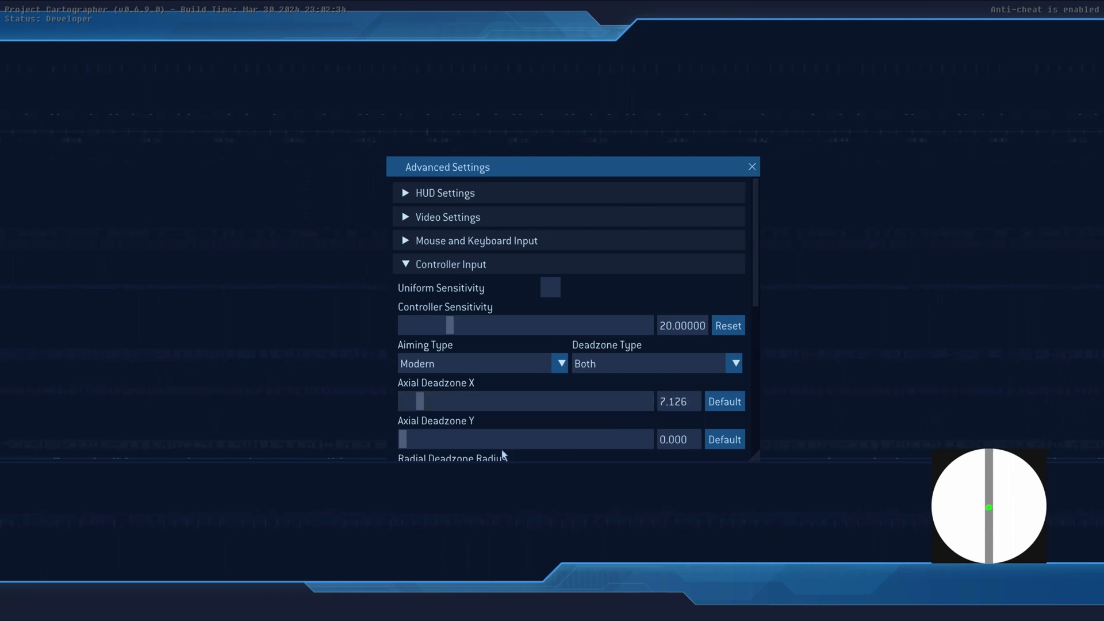
drag(415, 438, 426, 439)
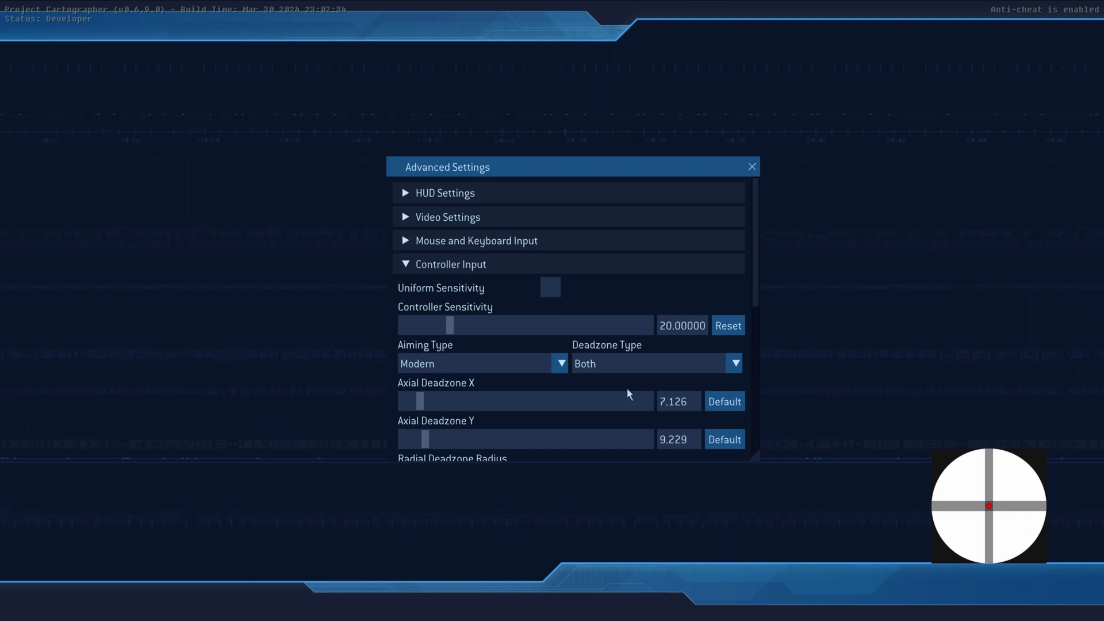
scroll(628, 393, down, 1)
drag(405, 418, 433, 419)
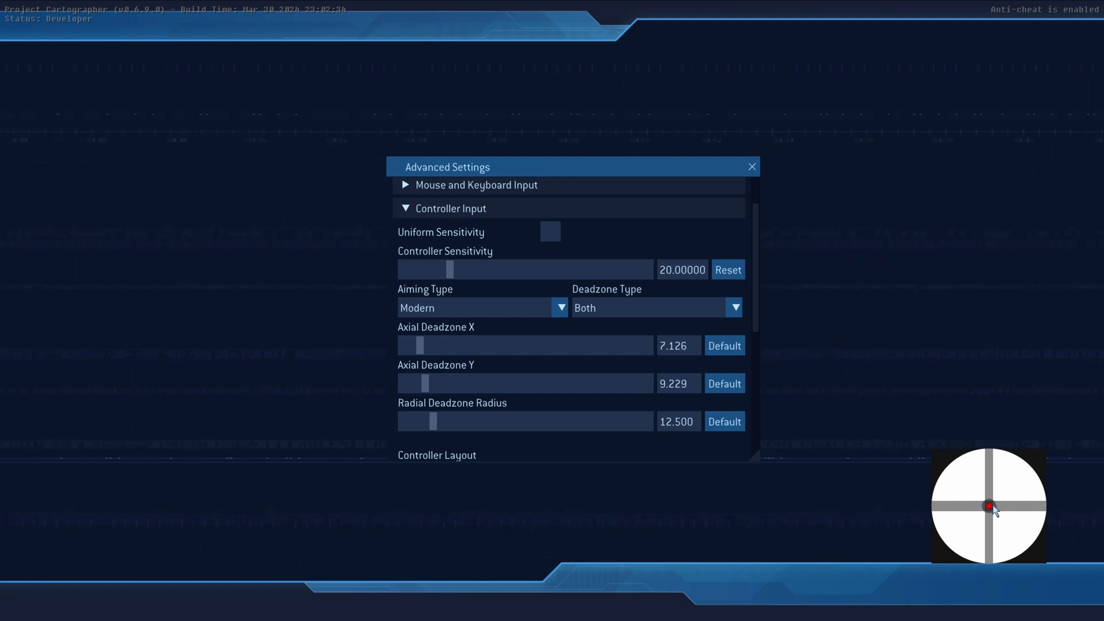
Examine the controller layout's button mappings and the actions available for the B button.
scroll(649, 263, down, 5)
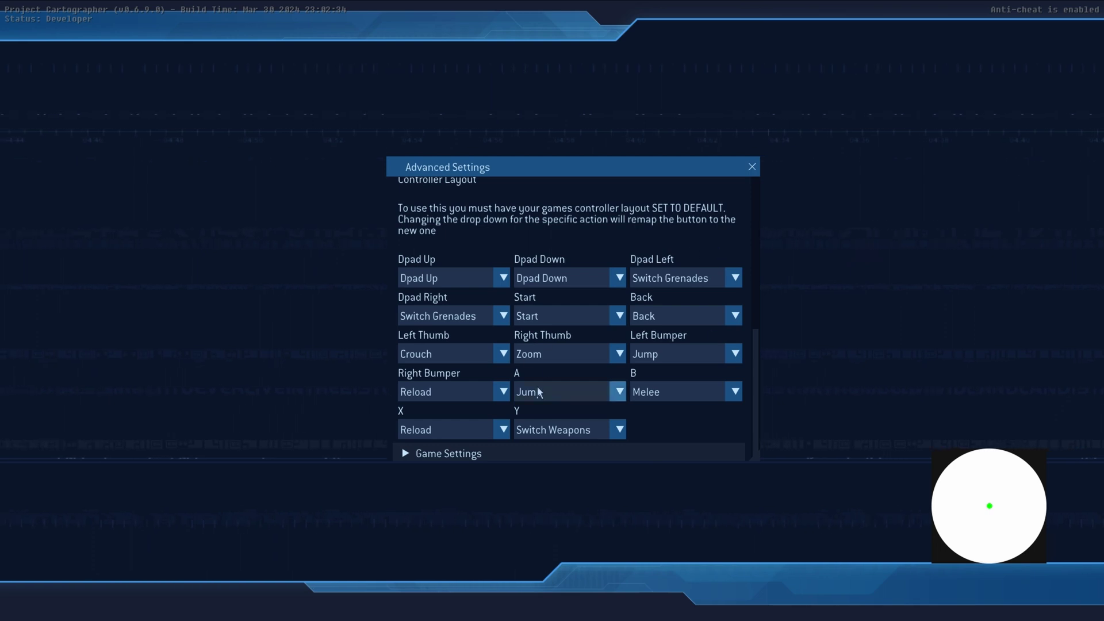
click(672, 395)
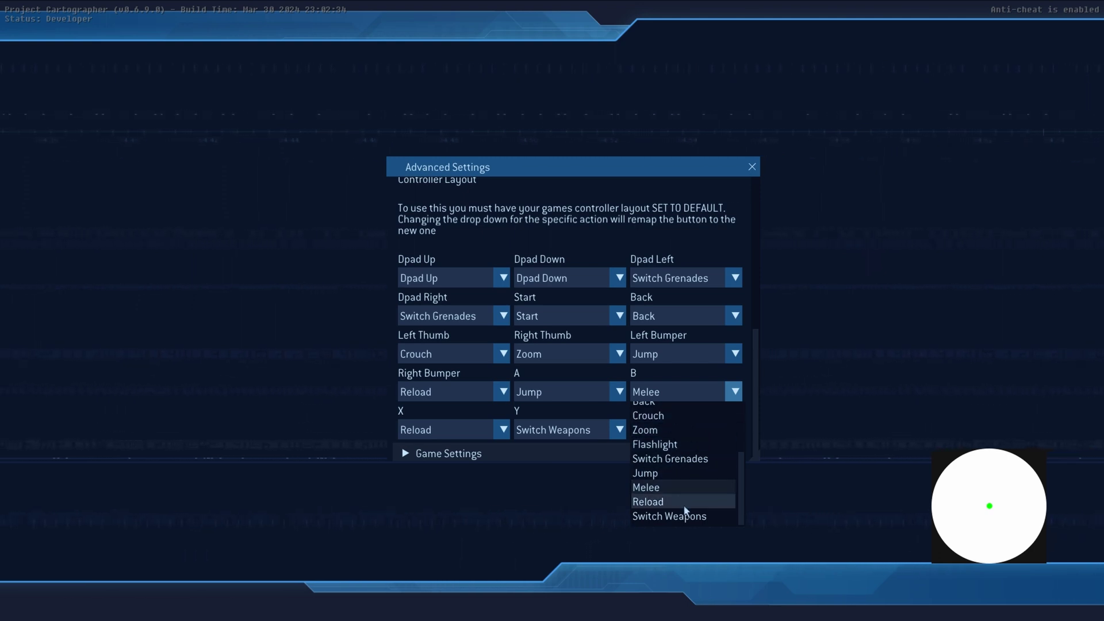
scroll(685, 454, up, 3)
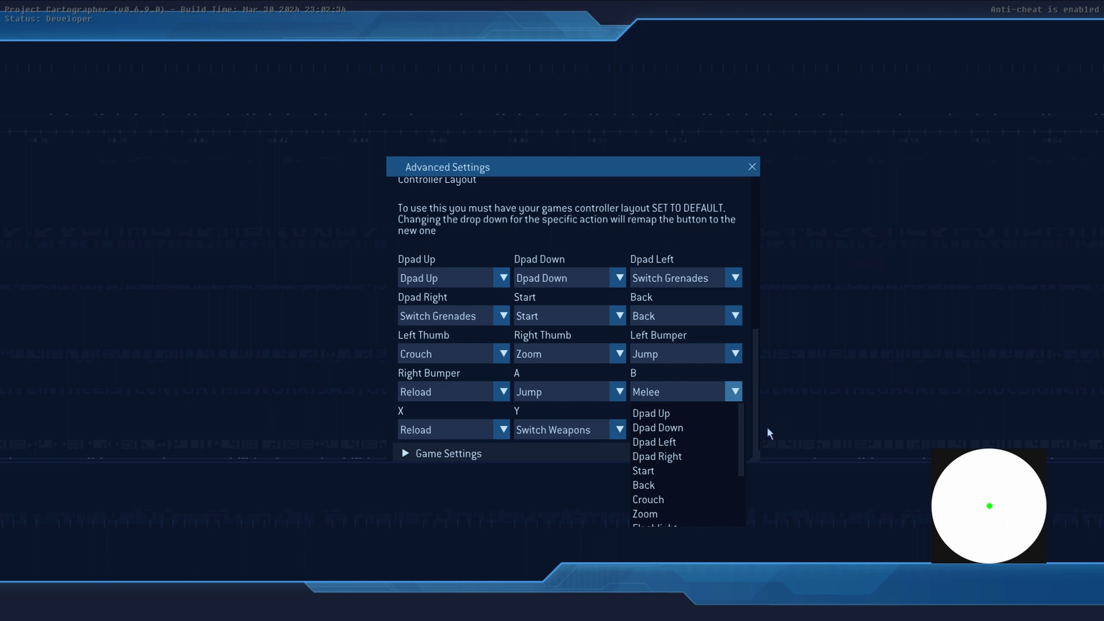
click(649, 384)
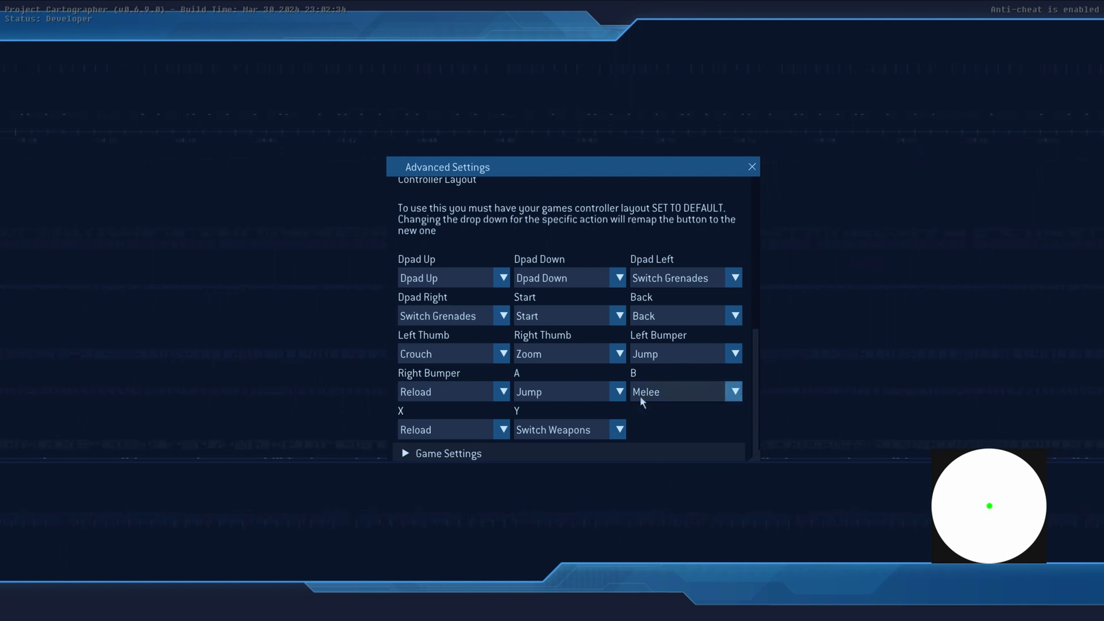
scroll(597, 355, up, 2)
scroll(577, 281, up, 5)
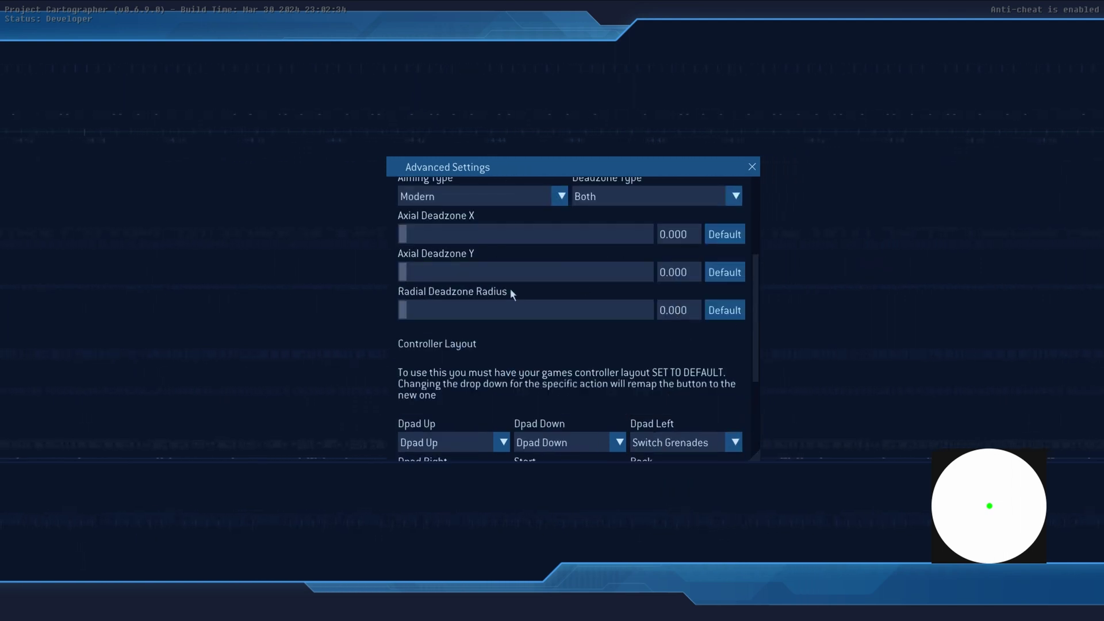
Review the Game Settings, including Discord Rich Presence, UPNP, intro videos, No Events and language.
click(508, 262)
click(465, 288)
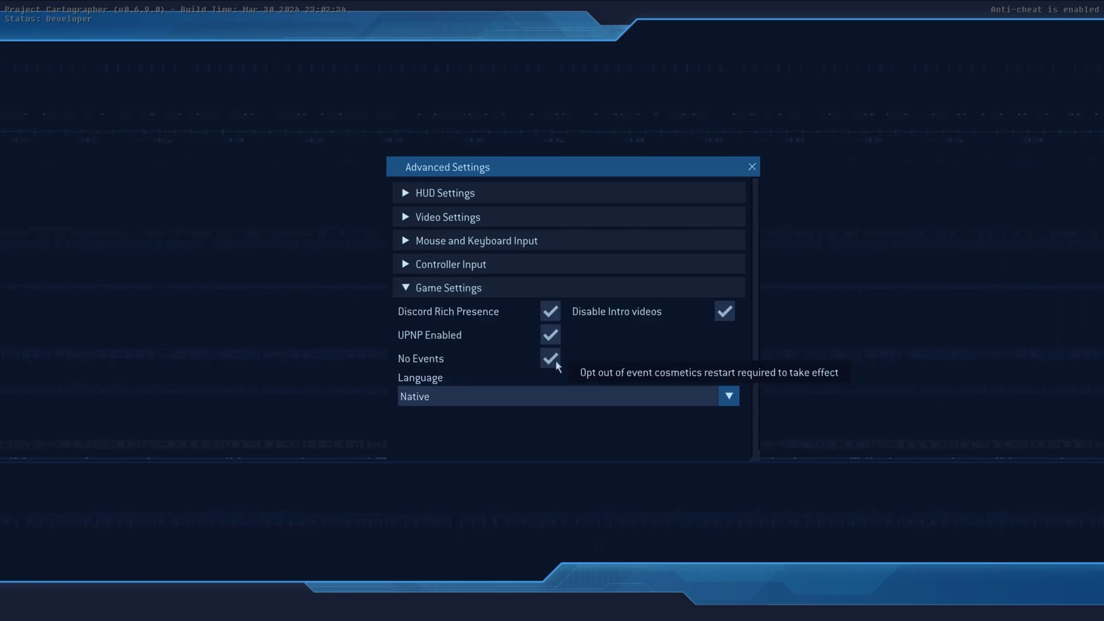
mouse_move(542, 360)
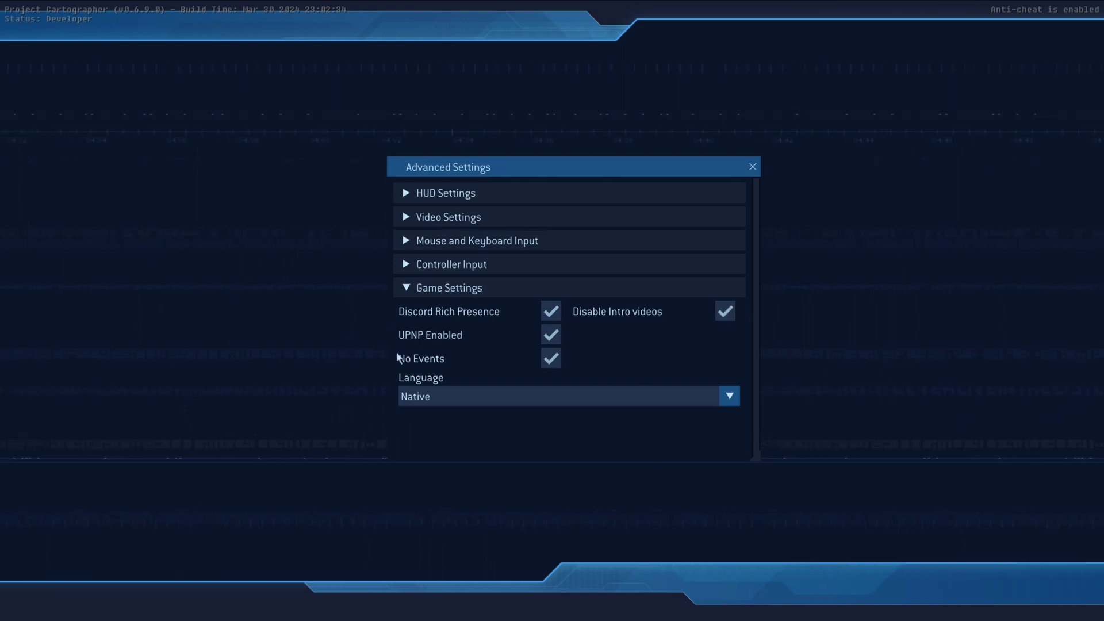
click(560, 286)
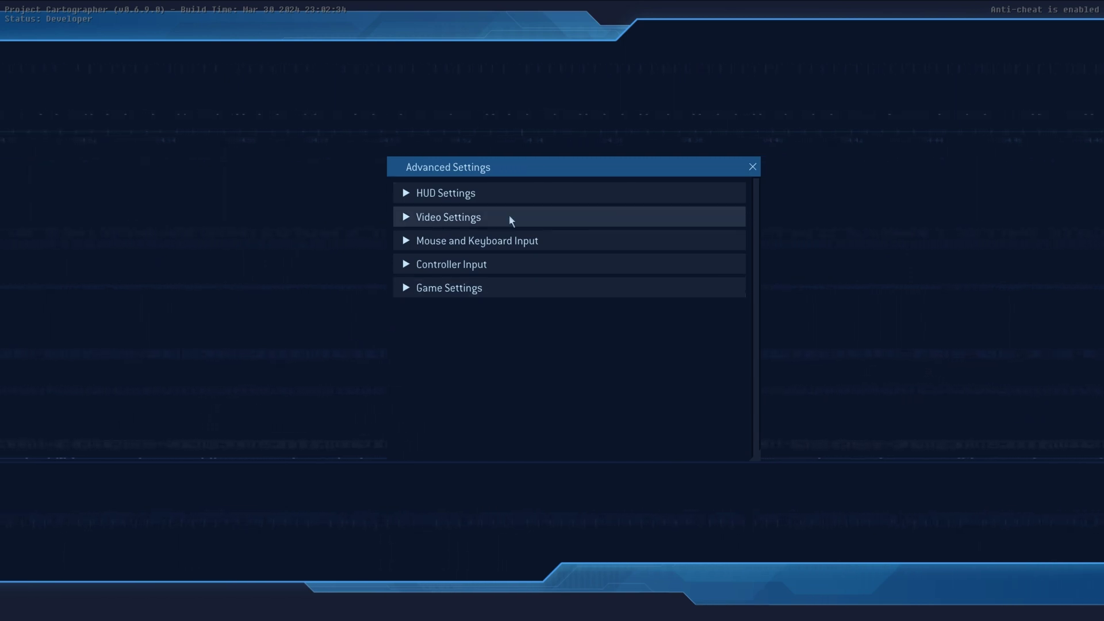
Bring up the Advanced Settings during a match and reposition their window.
drag(549, 167, 550, 176)
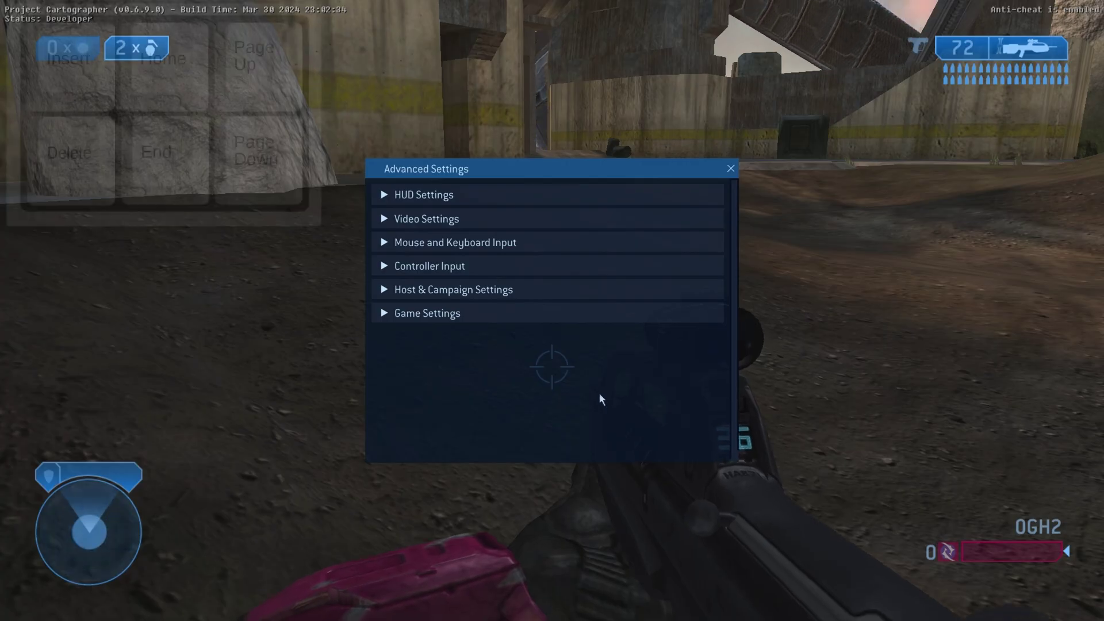
mouse_move(484, 172)
mouse_down()
mouse_move(505, 180)
mouse_move(514, 160)
mouse_move(498, 166)
mouse_up()
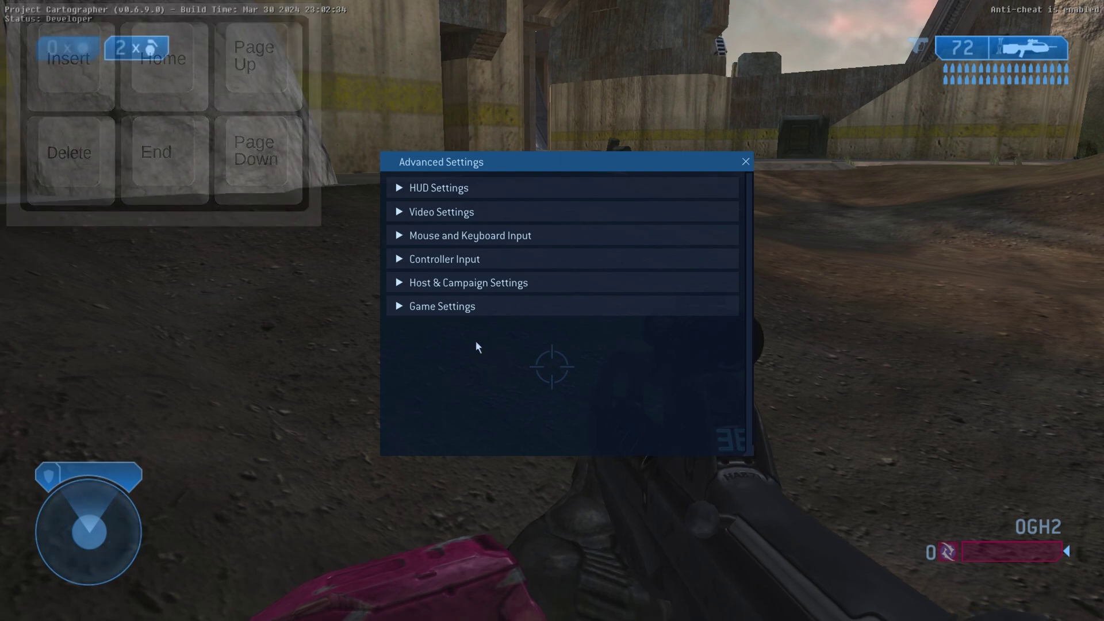
Expand the HUD Settings, move the Advanced Settings window clear of the crosshair and try out the Player Field of View.
click(535, 190)
drag(561, 168, 249, 115)
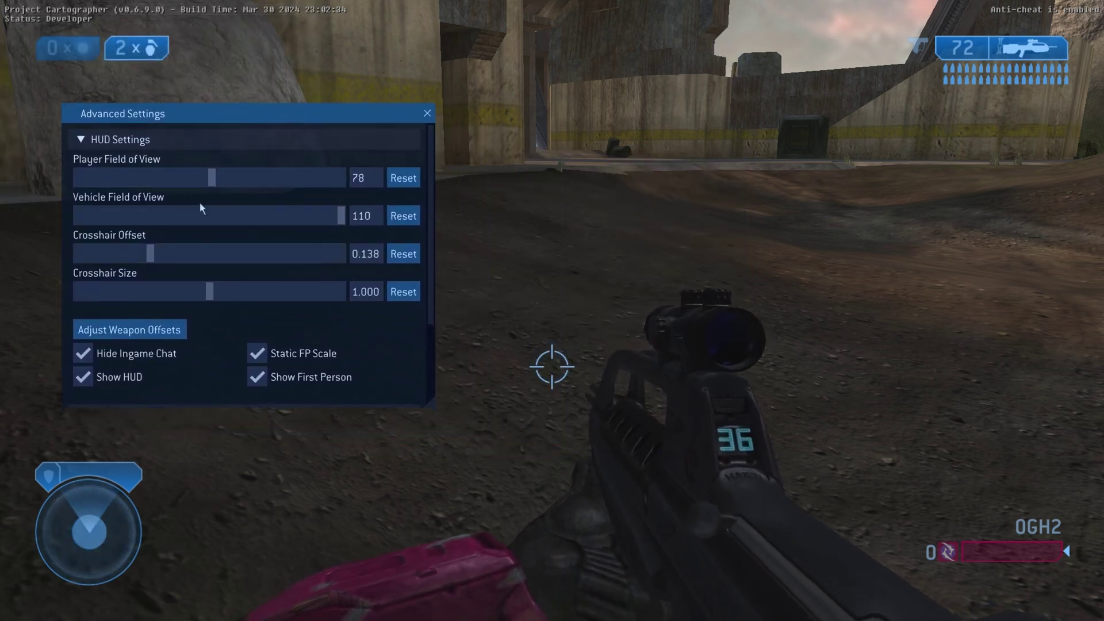
mouse_move(212, 180)
mouse_down()
mouse_move(345, 184)
mouse_move(138, 188)
mouse_move(359, 184)
mouse_move(150, 183)
mouse_move(212, 182)
mouse_up()
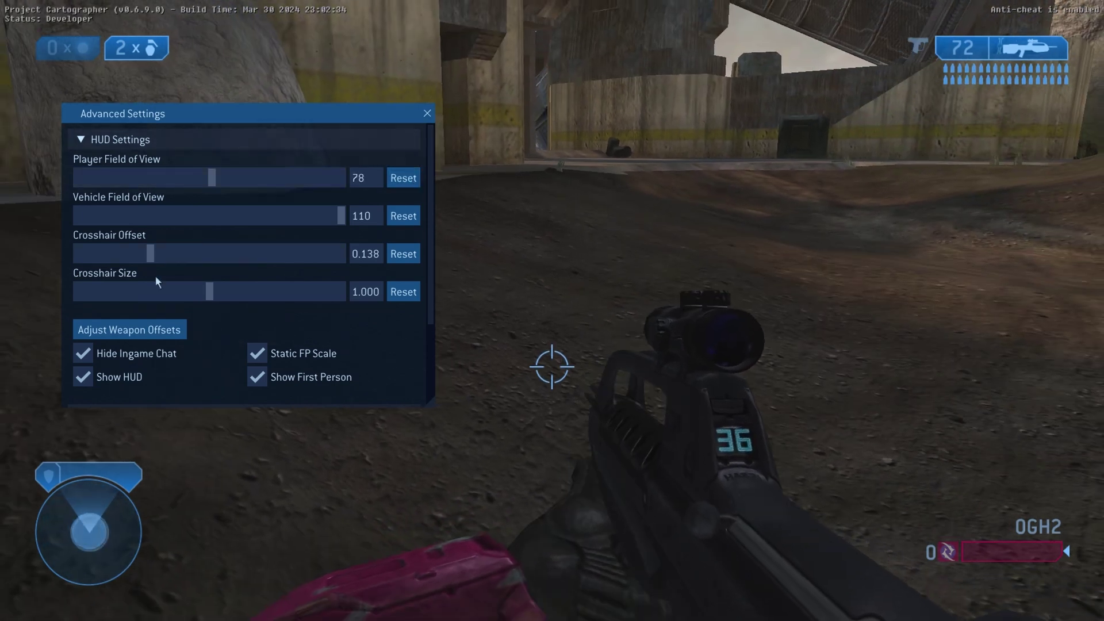
Try a Crosshair Offset of 0.000 and a Crosshair Size of about 0.404, restoring them to 0.138 and 1.000.
drag(151, 257, 67, 274)
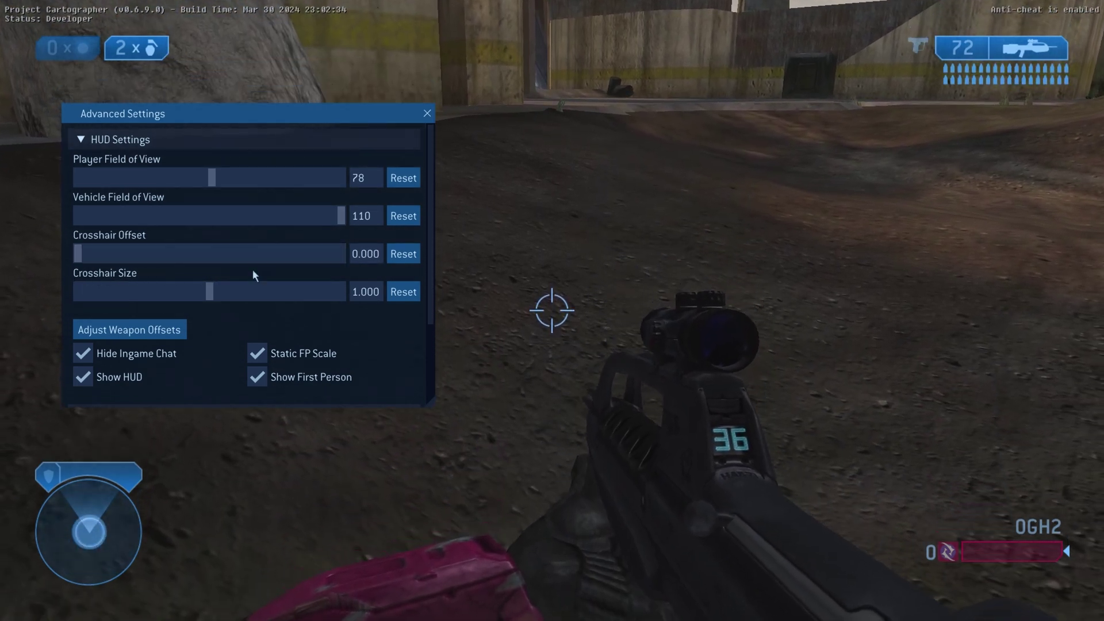
click(150, 254)
drag(208, 298, 131, 300)
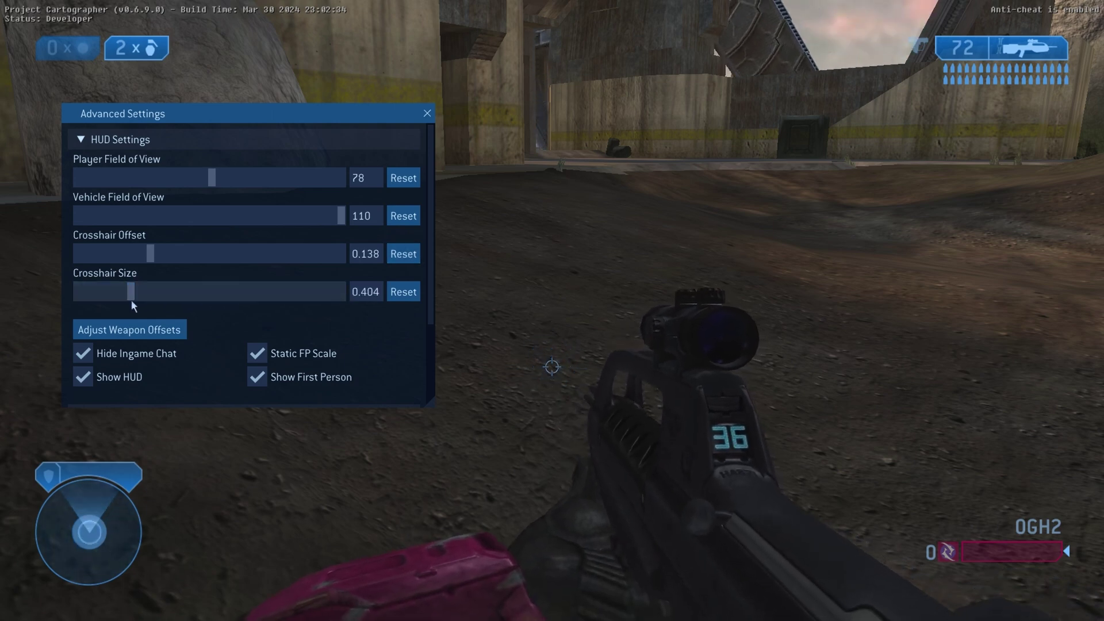
click(402, 292)
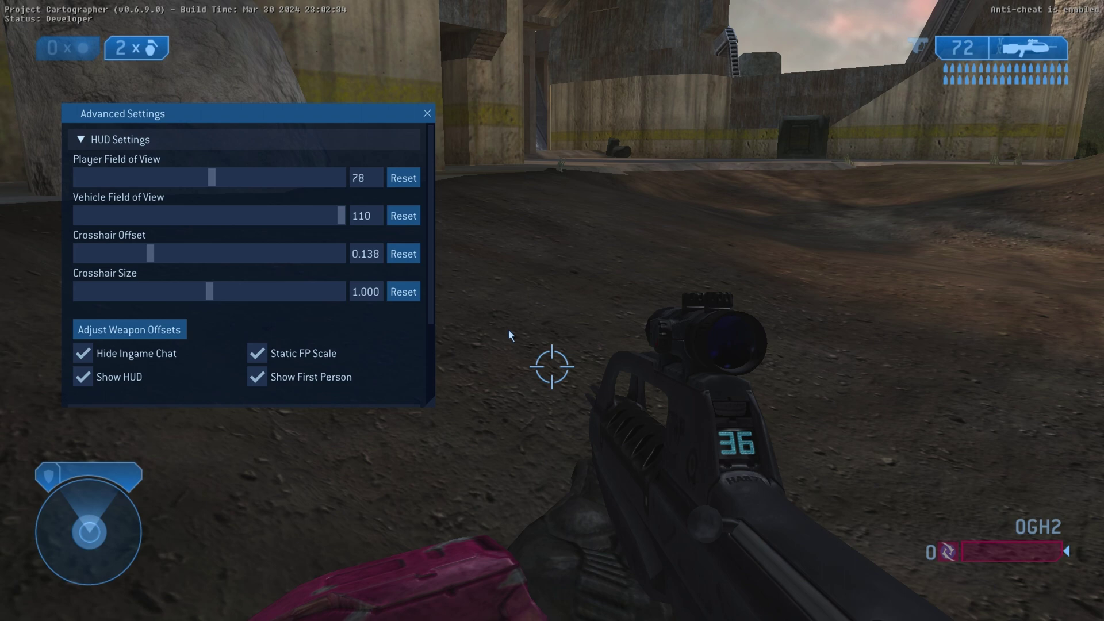
Compare Player Field of View values such as 82 and 45 with Static FP Scale off and on, and reset the field of view.
drag(241, 113, 245, 76)
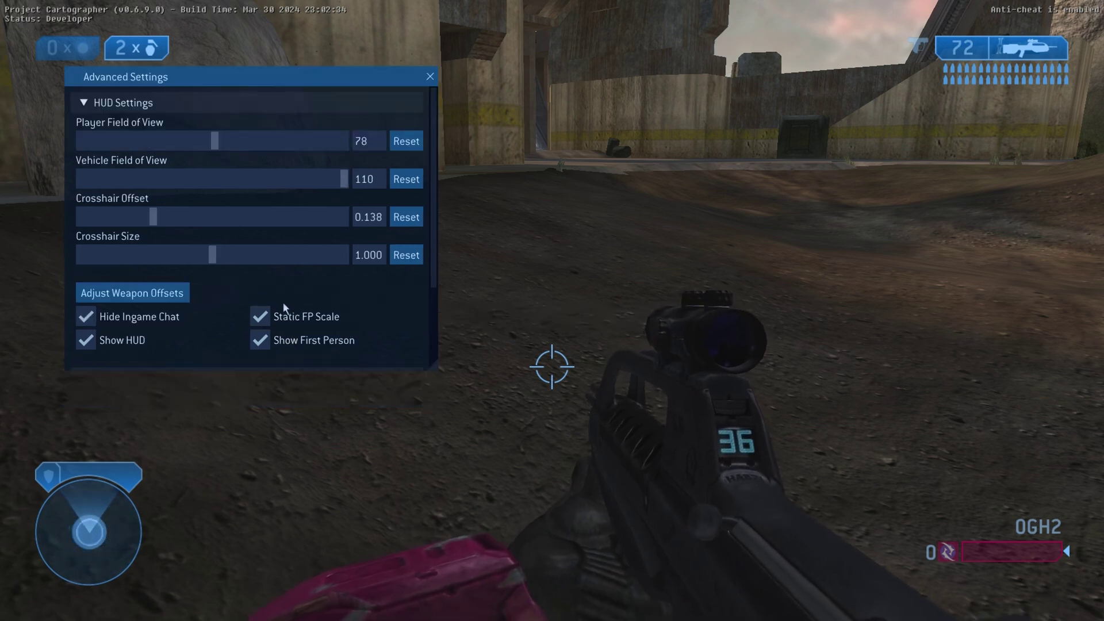
click(263, 314)
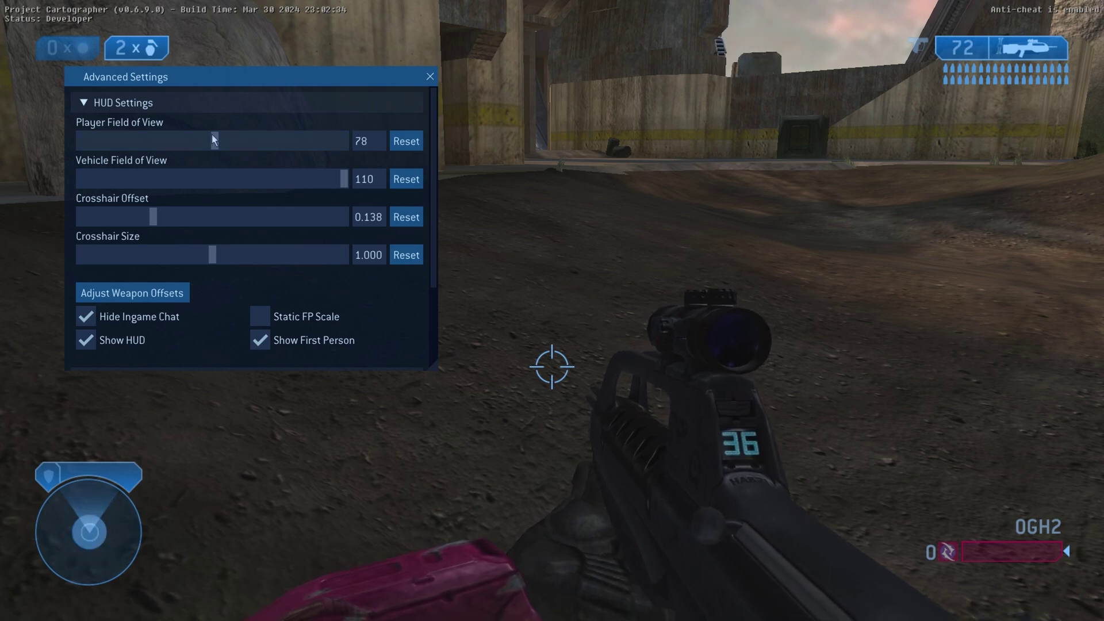
mouse_move(214, 141)
mouse_down()
mouse_move(348, 143)
mouse_move(188, 142)
mouse_move(90, 156)
mouse_move(206, 151)
mouse_up()
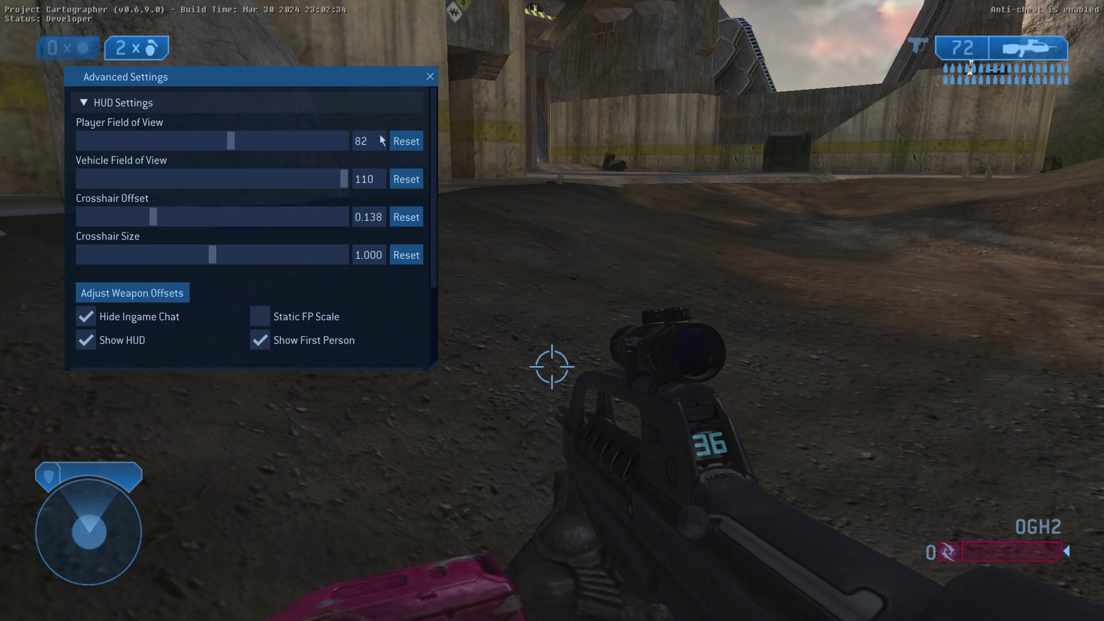
drag(230, 141, 46, 156)
click(260, 316)
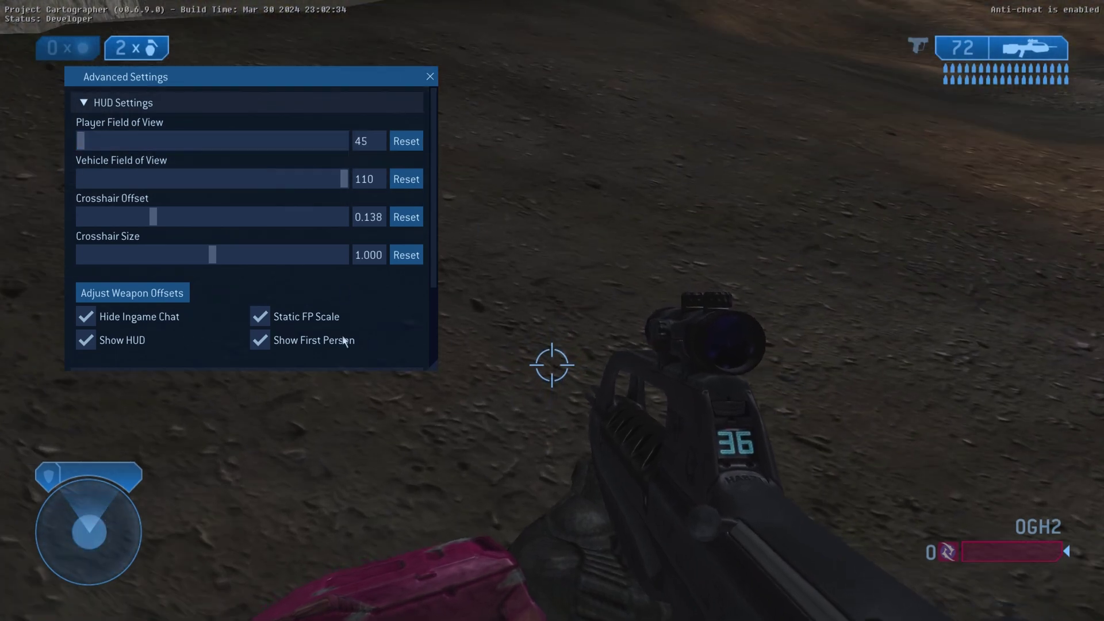
click(396, 145)
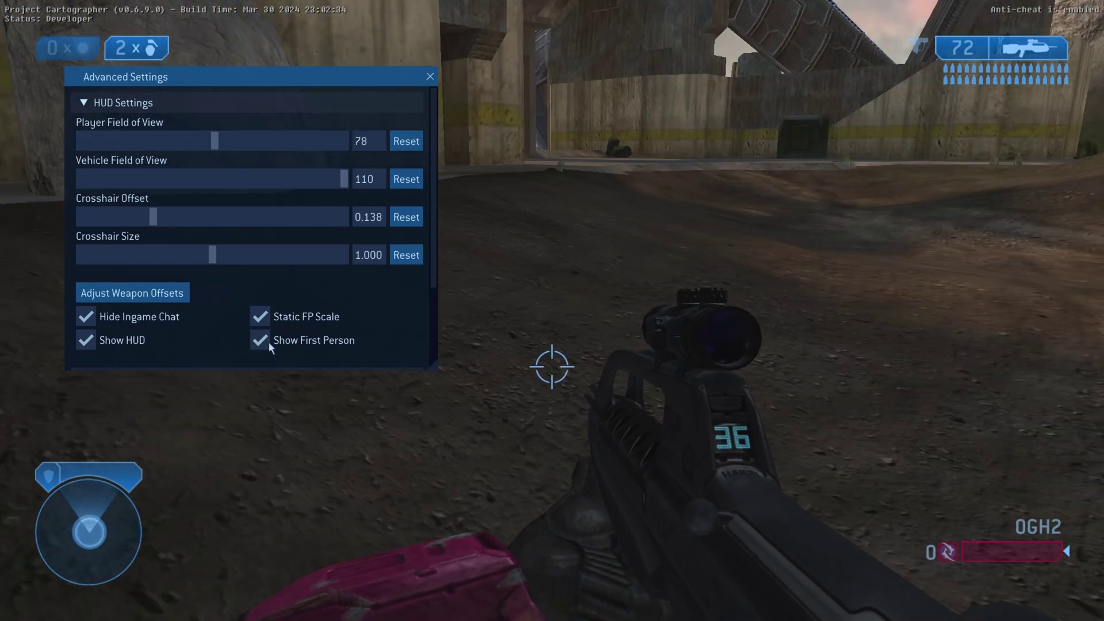
Bring up the weapon offsets, move their window aside and adjust the Battle Rifle's Weapon Offset X.
click(105, 301)
drag(568, 224, 286, 106)
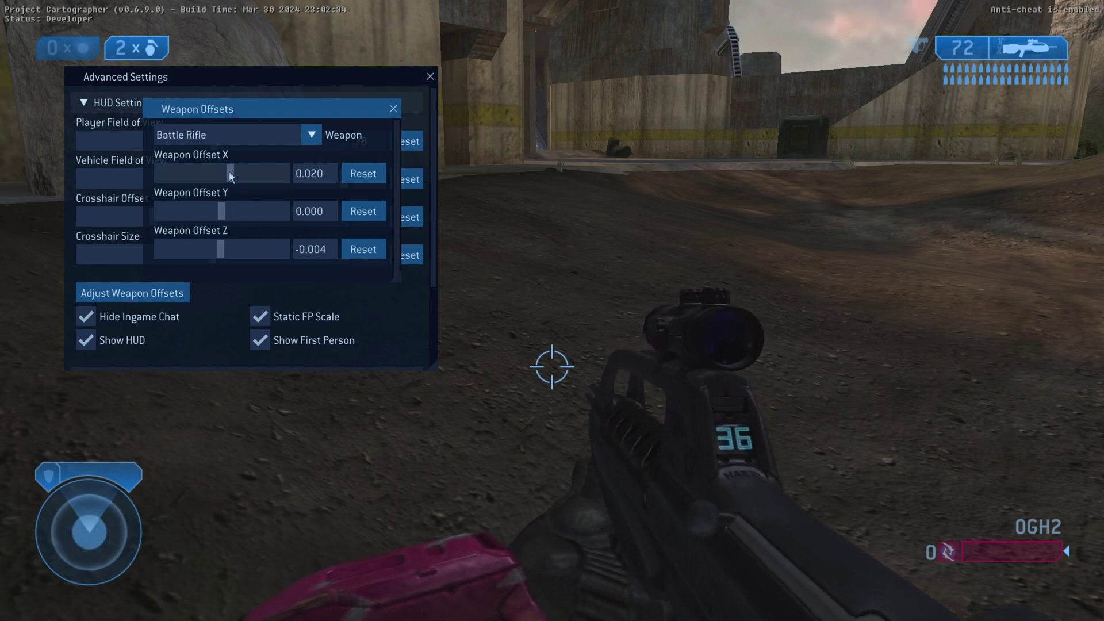
drag(230, 176, 237, 240)
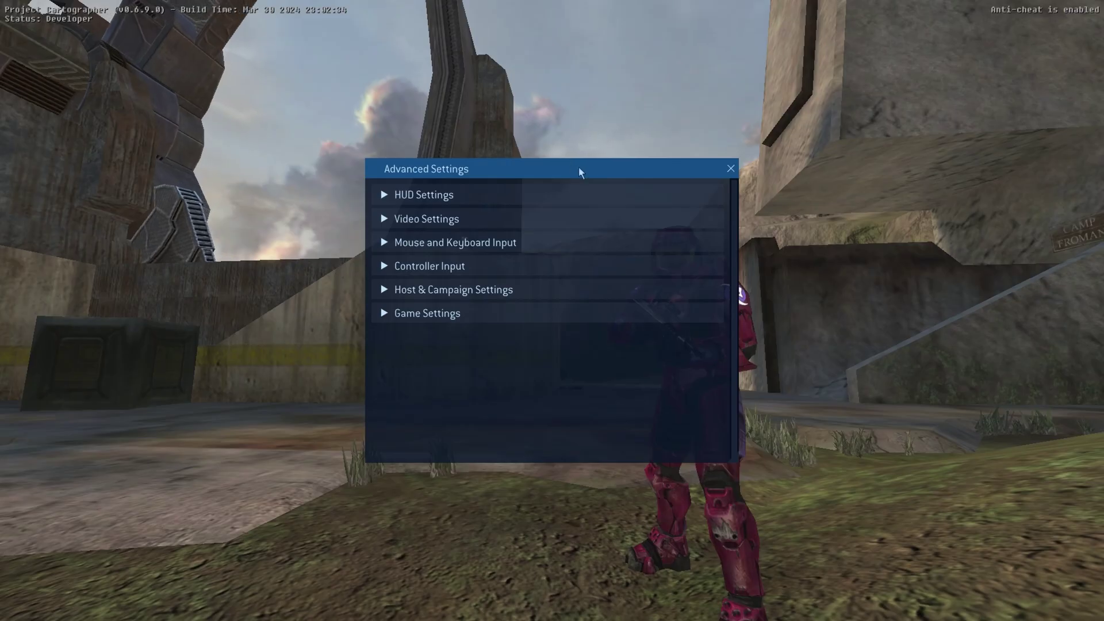
Move the Advanced Settings away from the player model and set the Video Settings' Level of Detail to L4 - High.
drag(580, 170, 267, 83)
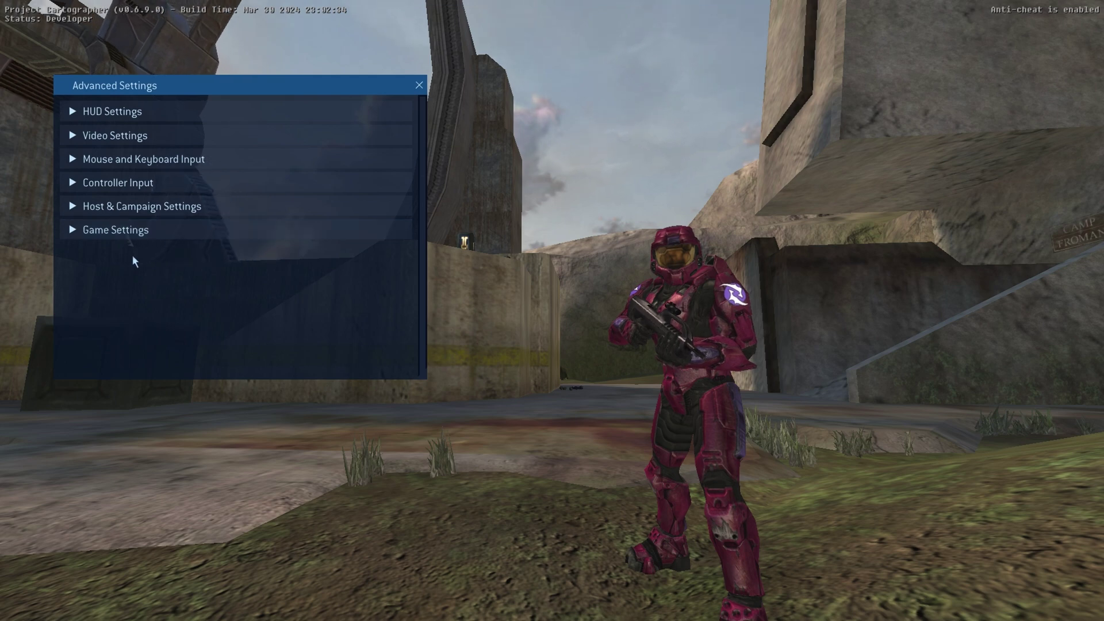
click(195, 136)
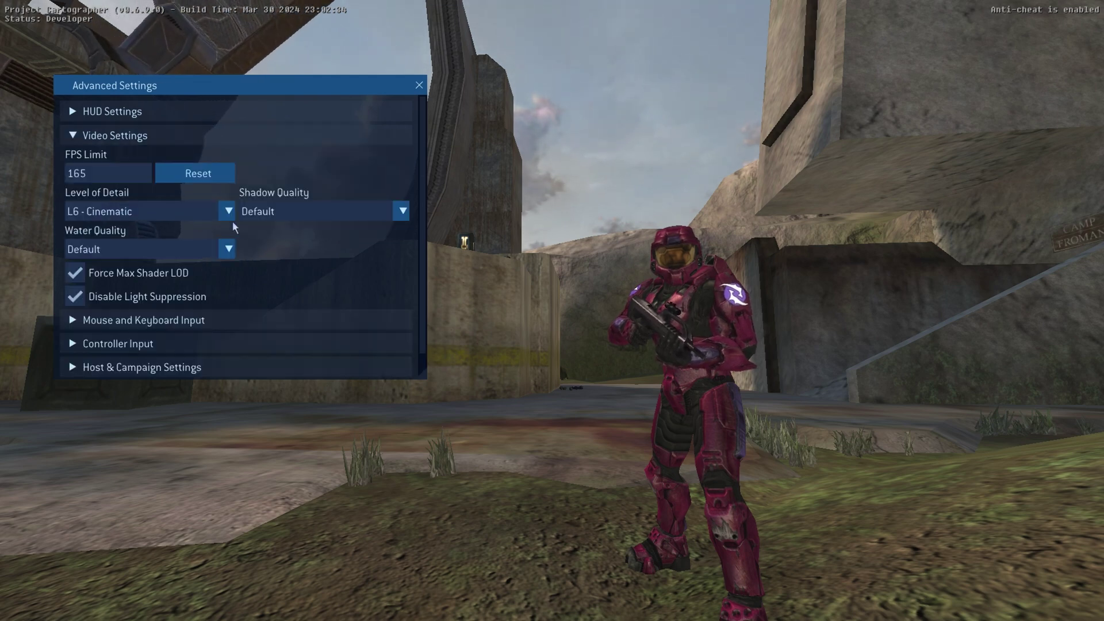
click(164, 212)
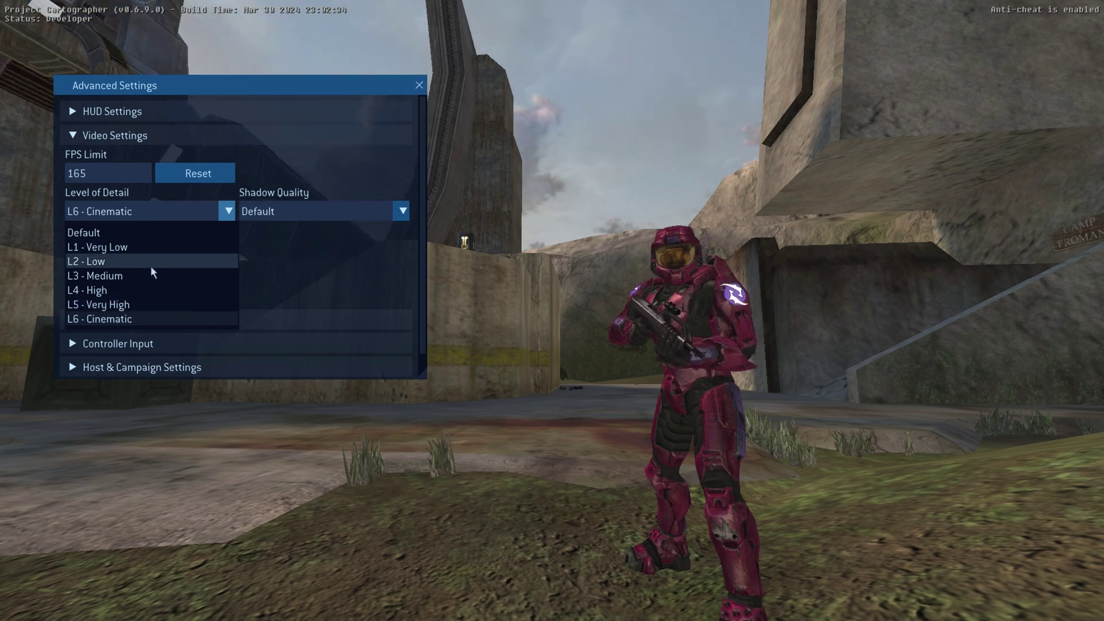
click(131, 291)
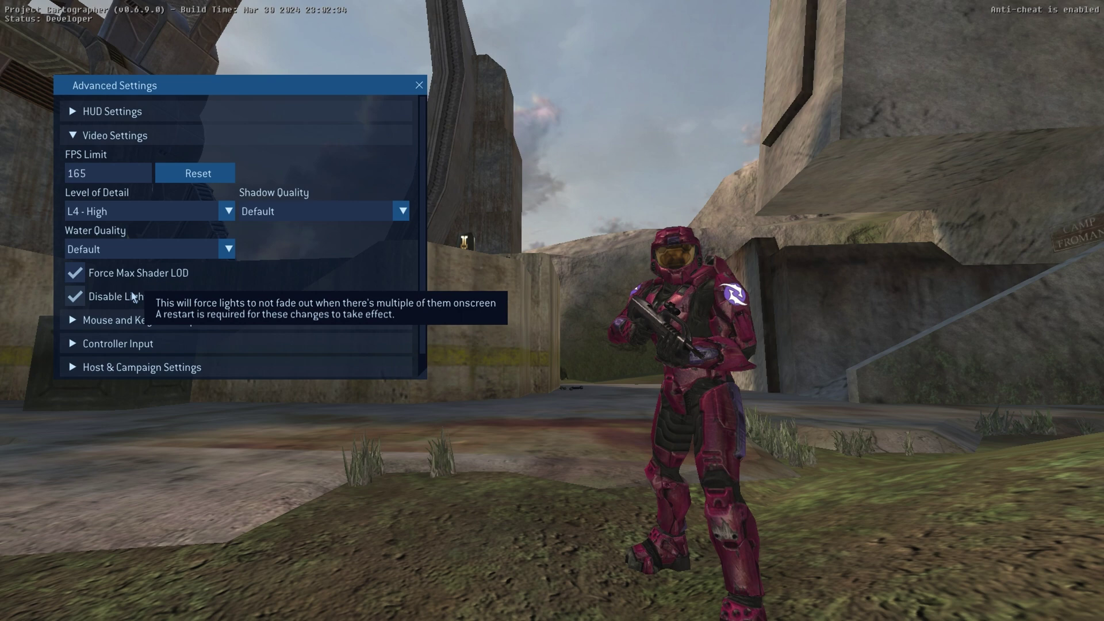
Lower the Level of Detail one stage at a time through L3 - Medium and L2 - Low to L1 - Very Low.
click(131, 247)
click(136, 207)
click(135, 211)
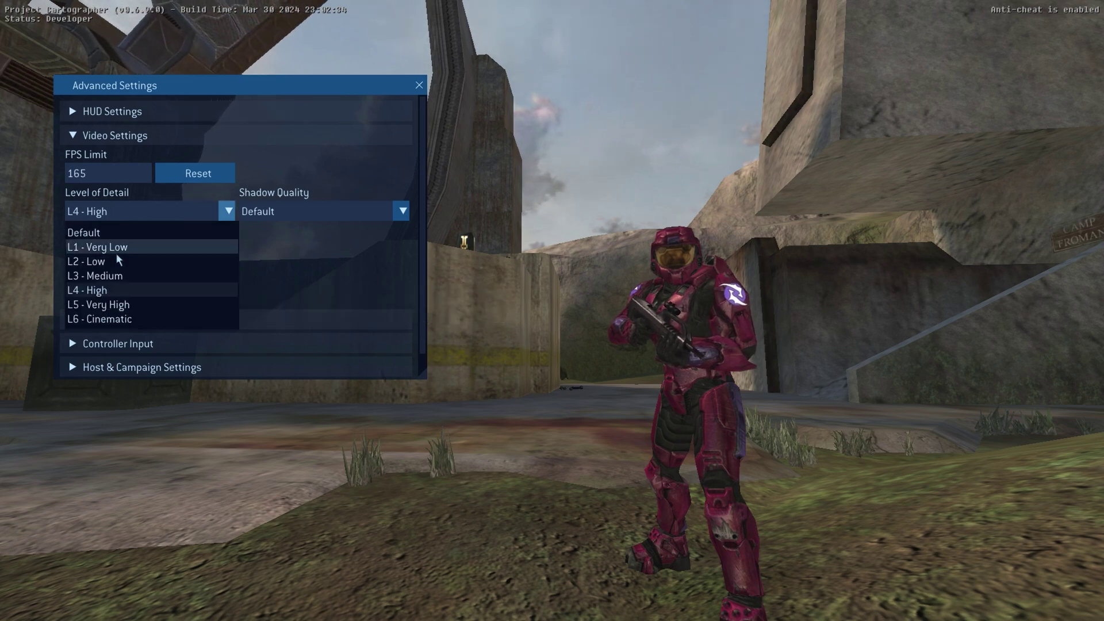
click(123, 276)
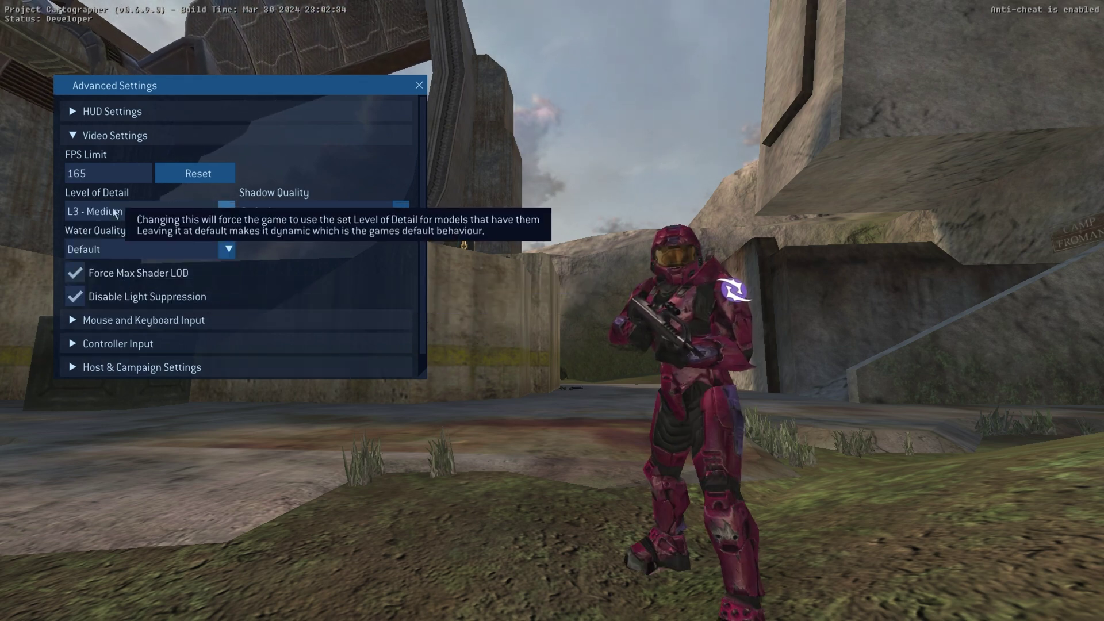
click(114, 212)
click(105, 262)
click(114, 211)
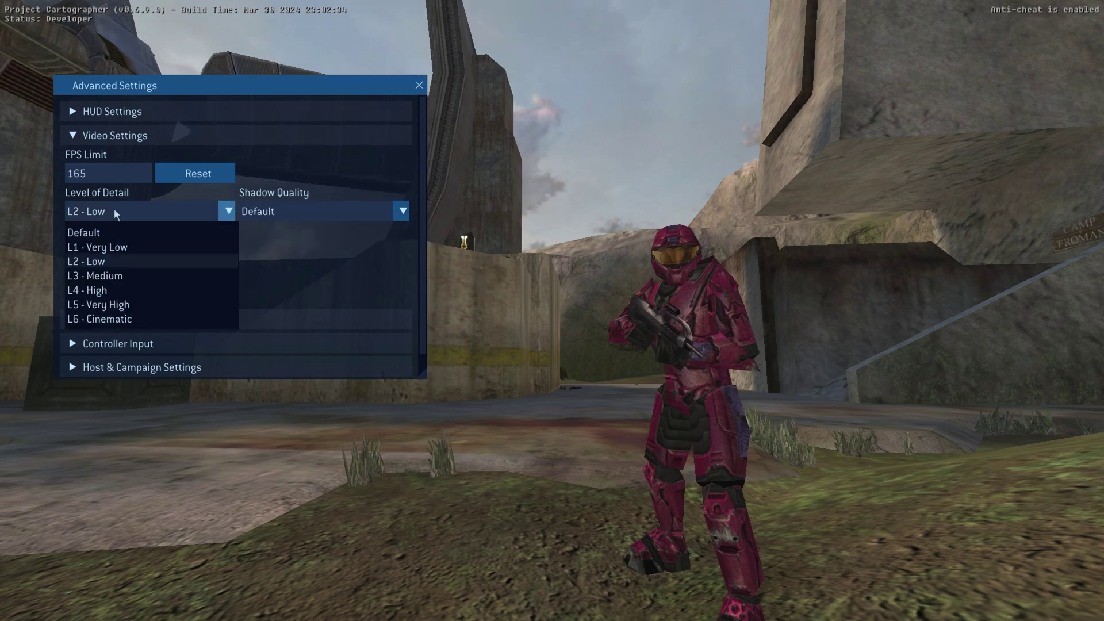
click(136, 247)
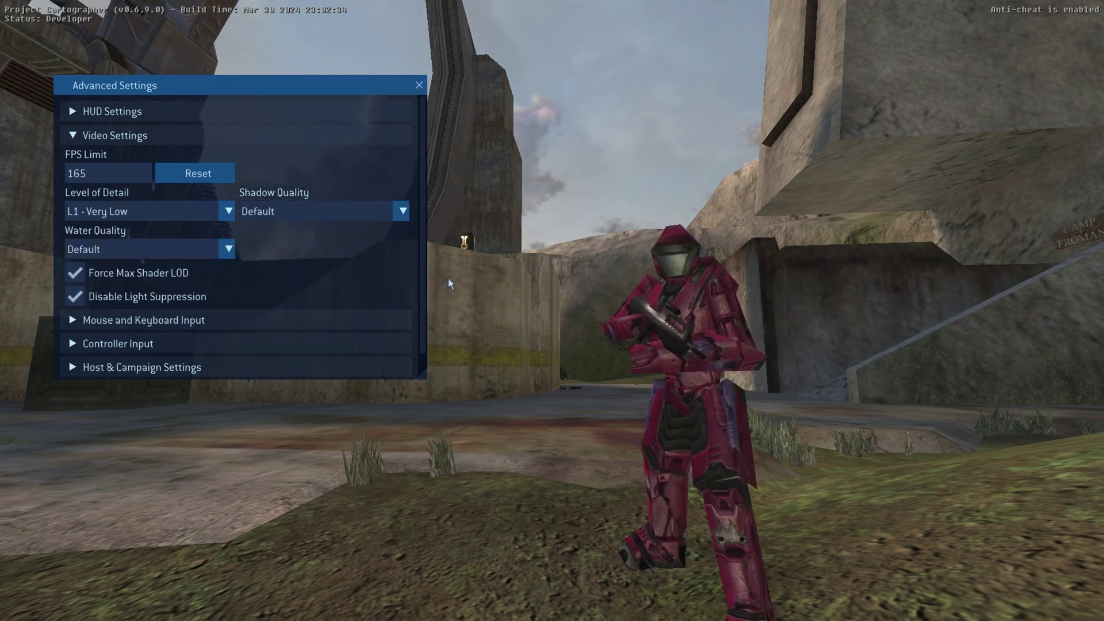
Compare the available Level of Detail options with the player model's appearance at L1 - Very Low.
click(175, 208)
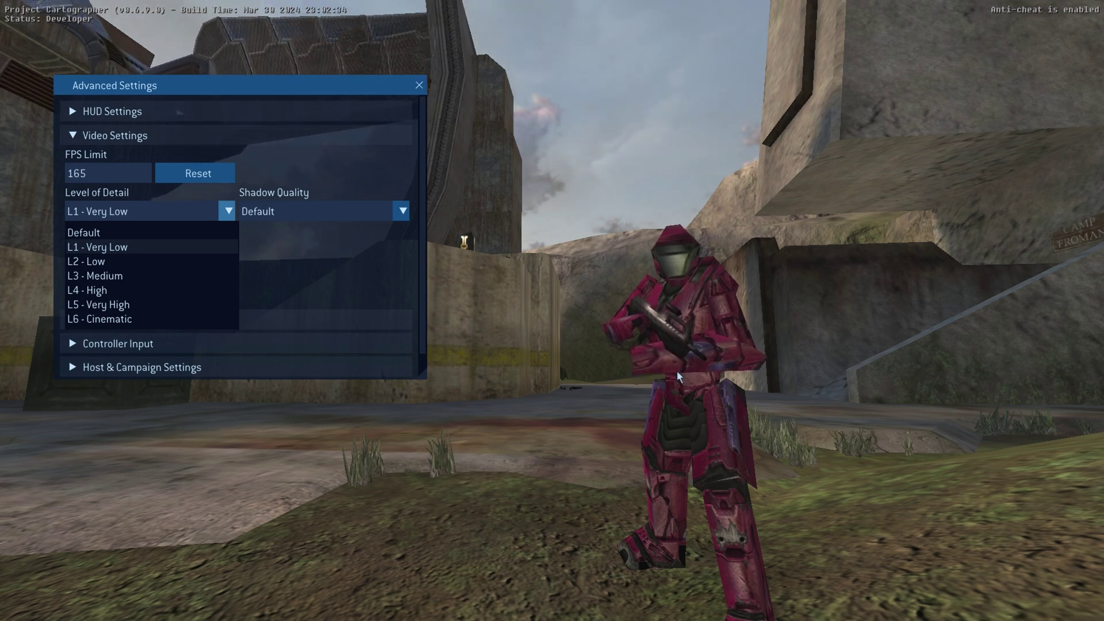
click(278, 263)
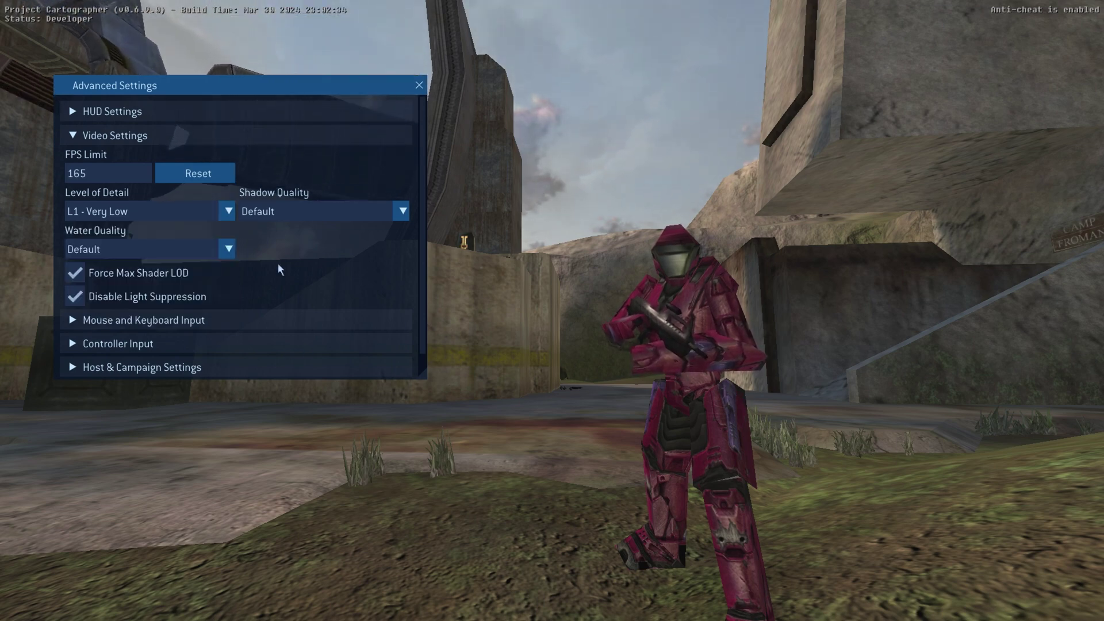
click(170, 212)
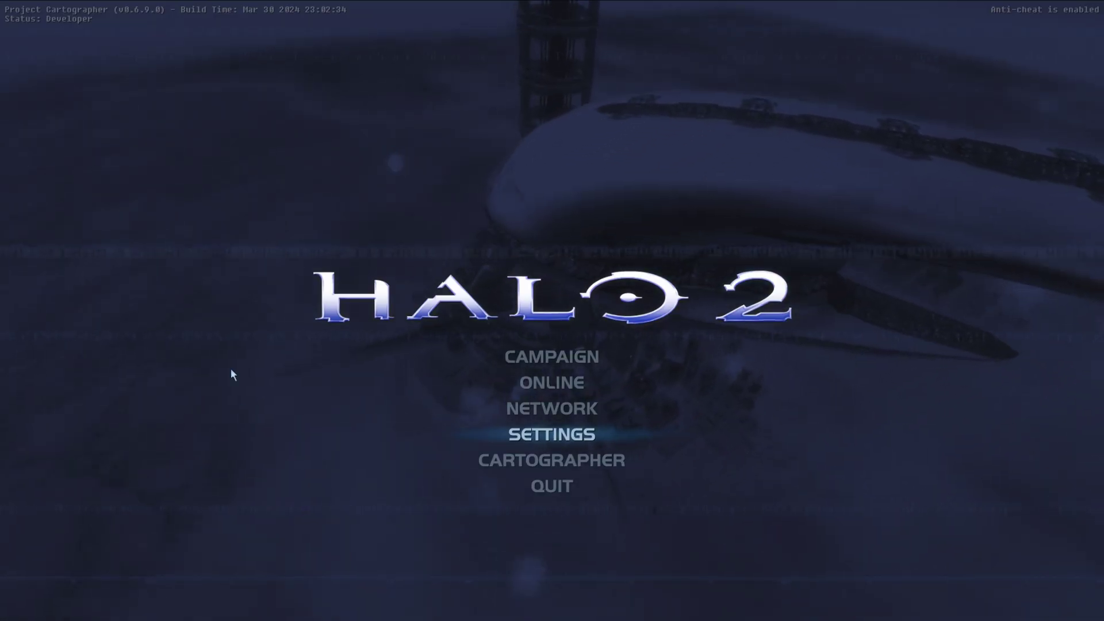
Look over the game's own Settings categories and return to the main menu.
click(560, 433)
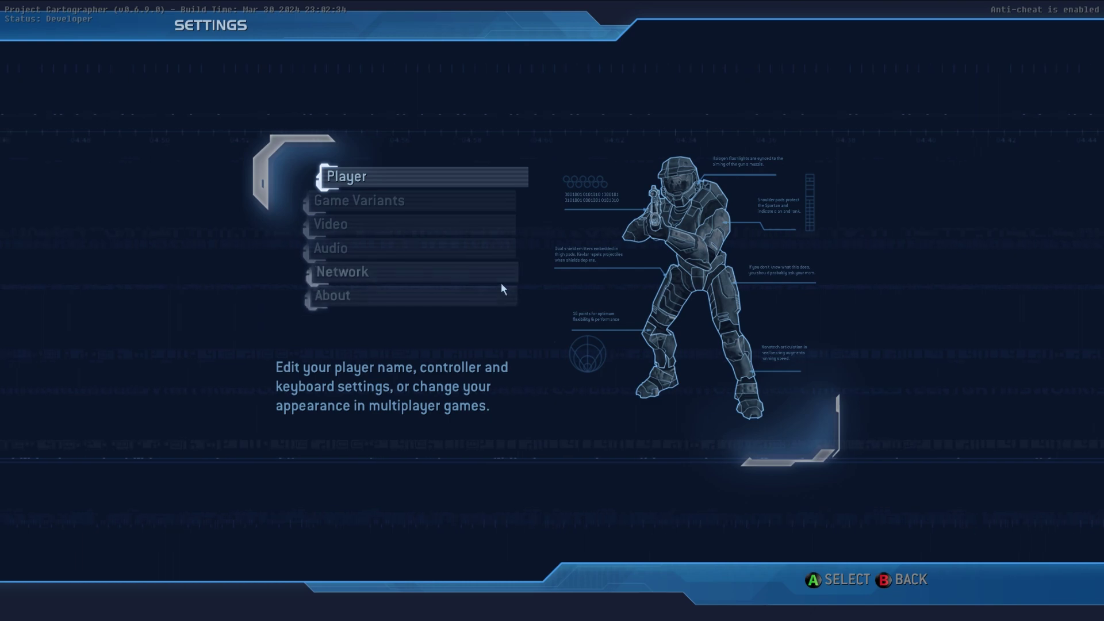
key(Escape)
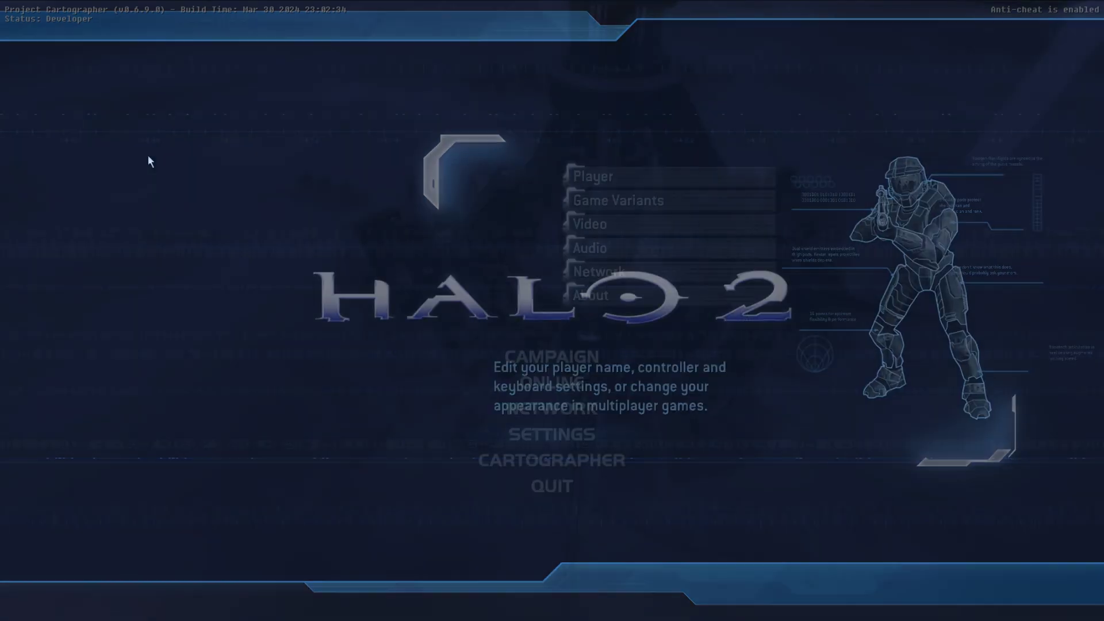